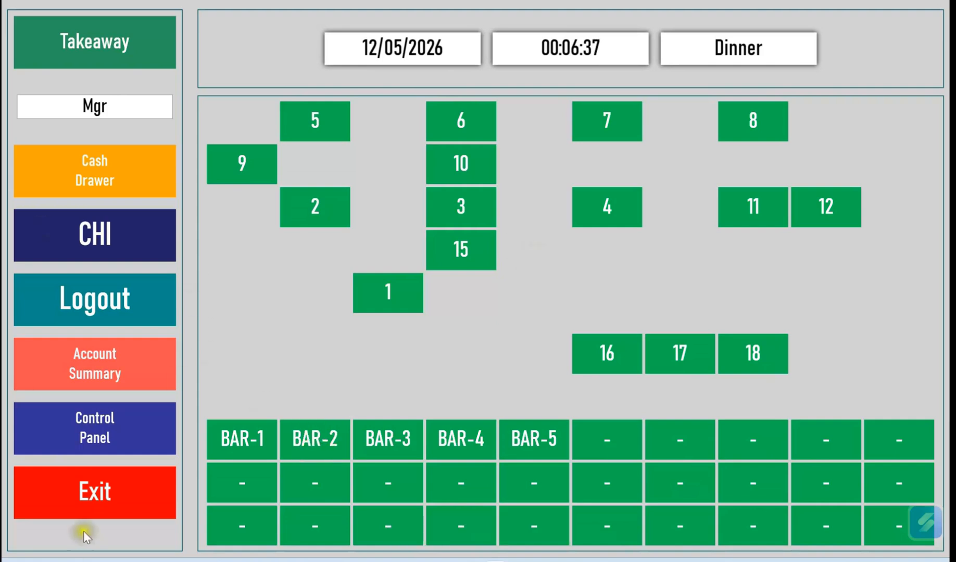
# Open the Control Panel, view the Takeaway Configuration screen, and exit back to the Control Panel
pyautogui.click(131, 452)
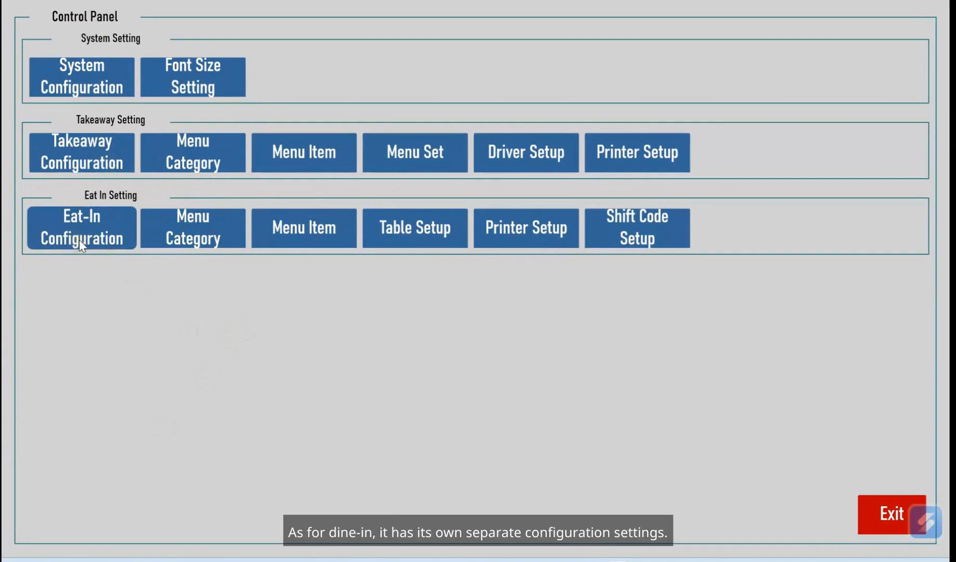
pyautogui.click(93, 146)
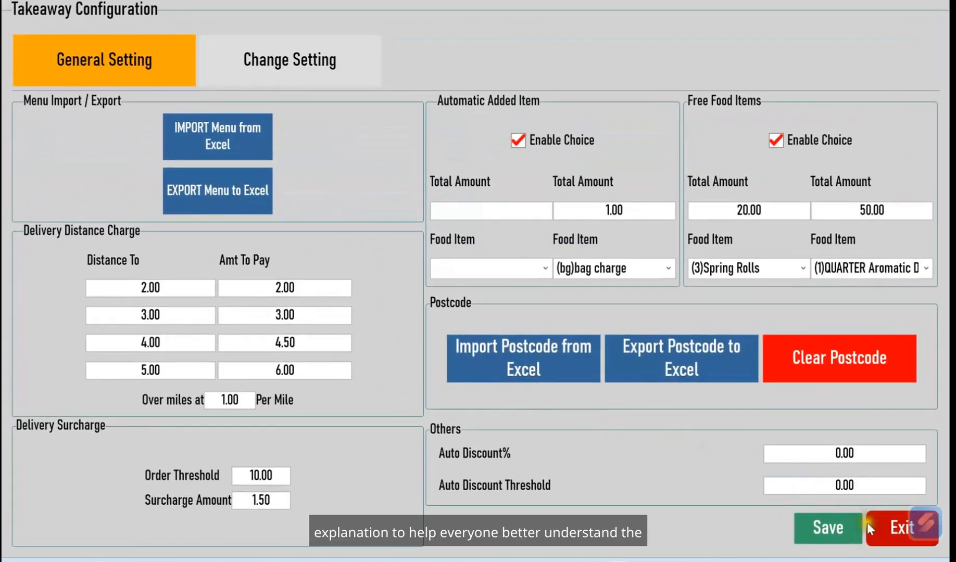
pyautogui.click(881, 523)
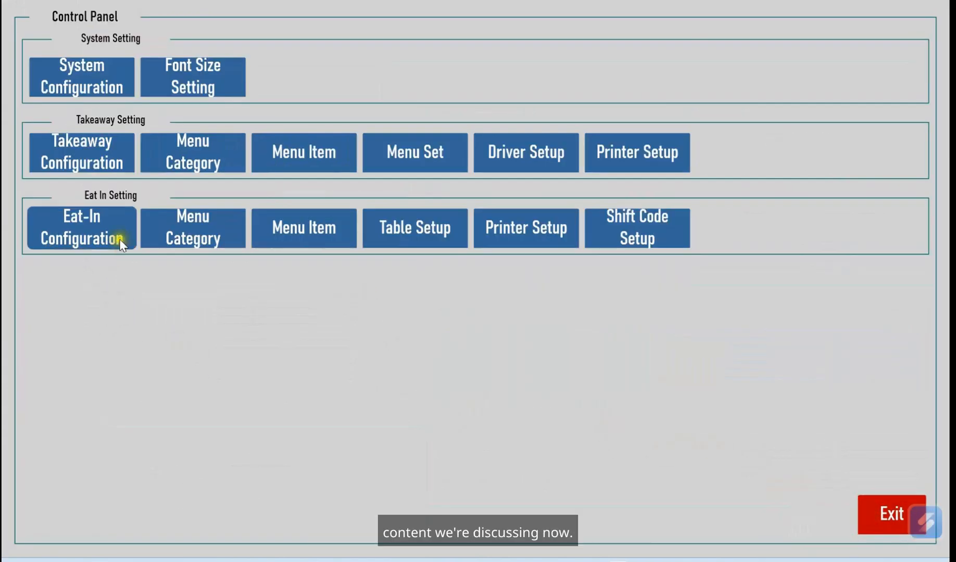
pyautogui.click(101, 230)
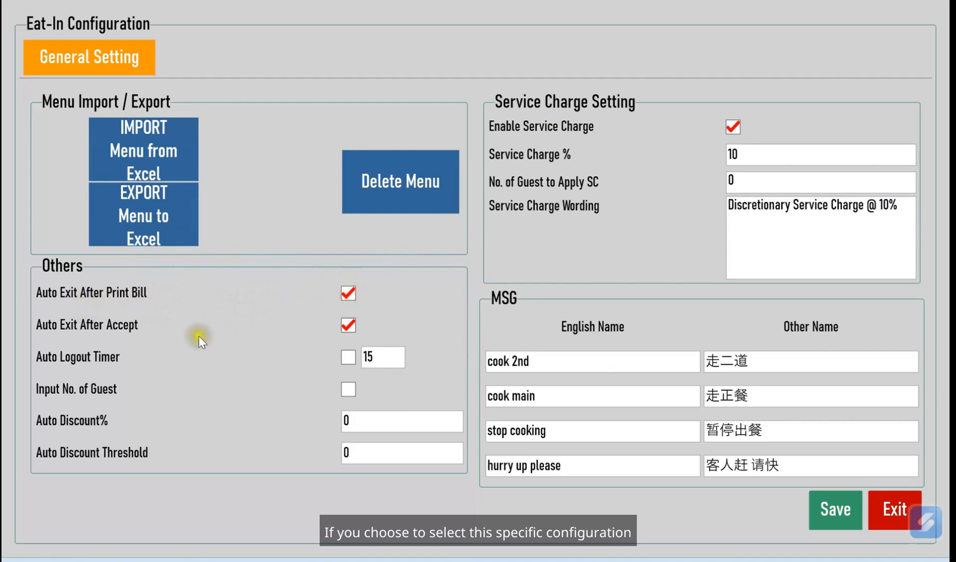
# Add Sizzling Steak in Oyster Sauce and two Sizzling Steak Chinese Style to Table 1
pyautogui.click(898, 520)
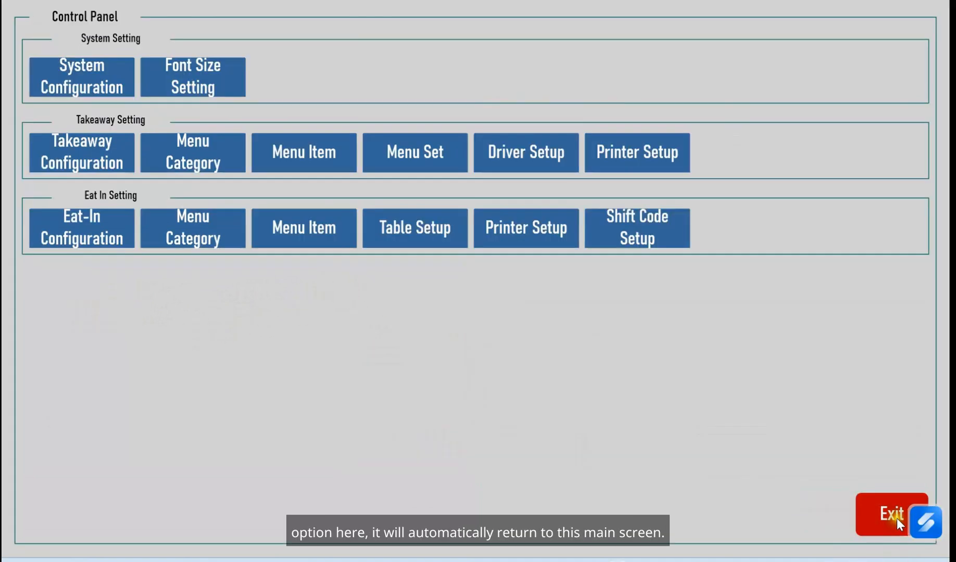
pyautogui.click(898, 518)
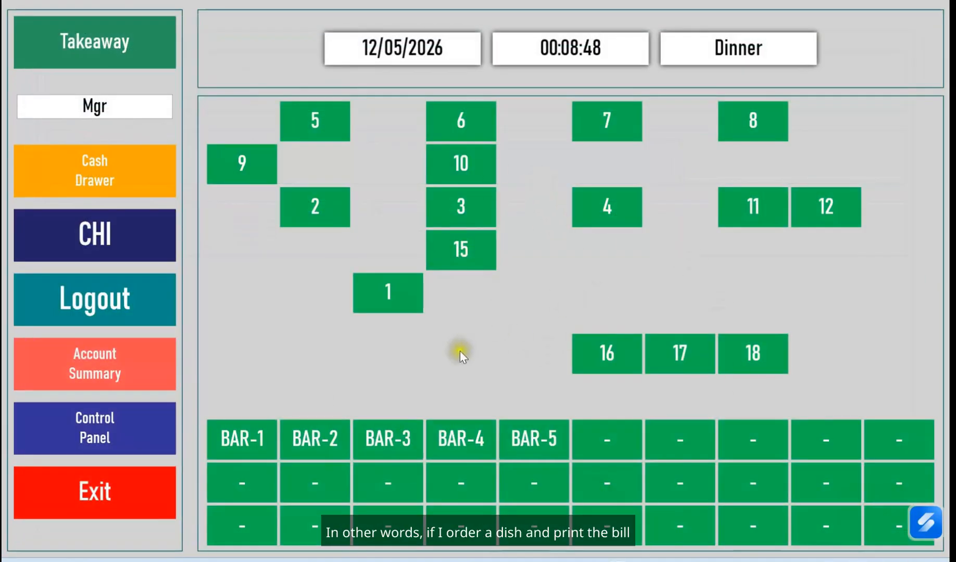
pyautogui.click(394, 293)
pyautogui.click(407, 263)
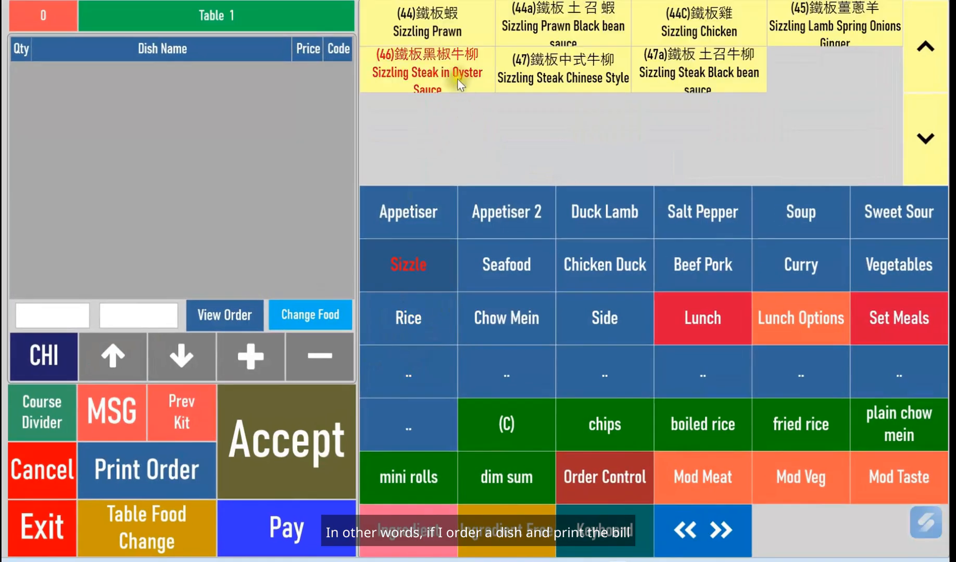
pyautogui.click(448, 77)
pyautogui.click(578, 69)
pyautogui.click(578, 69)
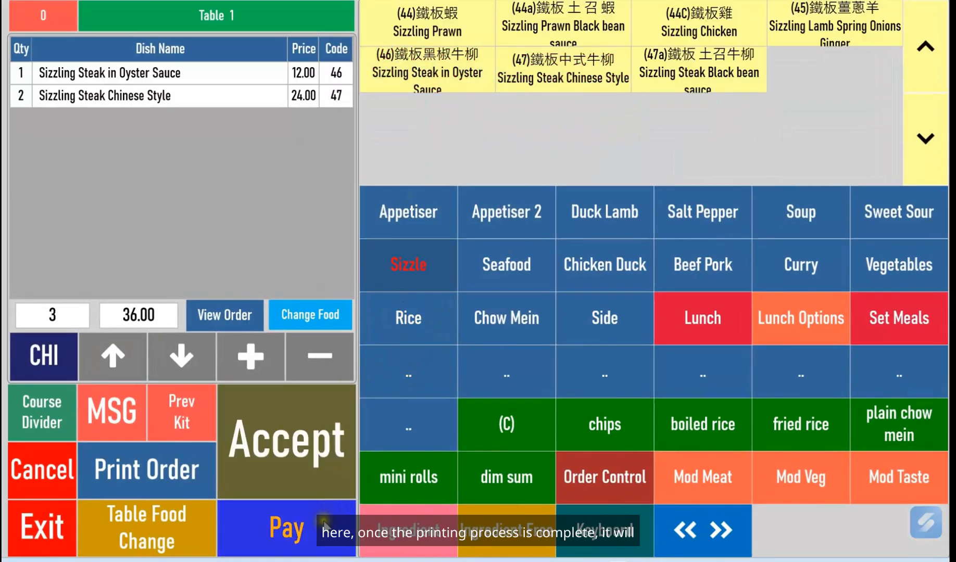
# Print Table 1's bill, then reopen and leave its order
pyautogui.click(310, 531)
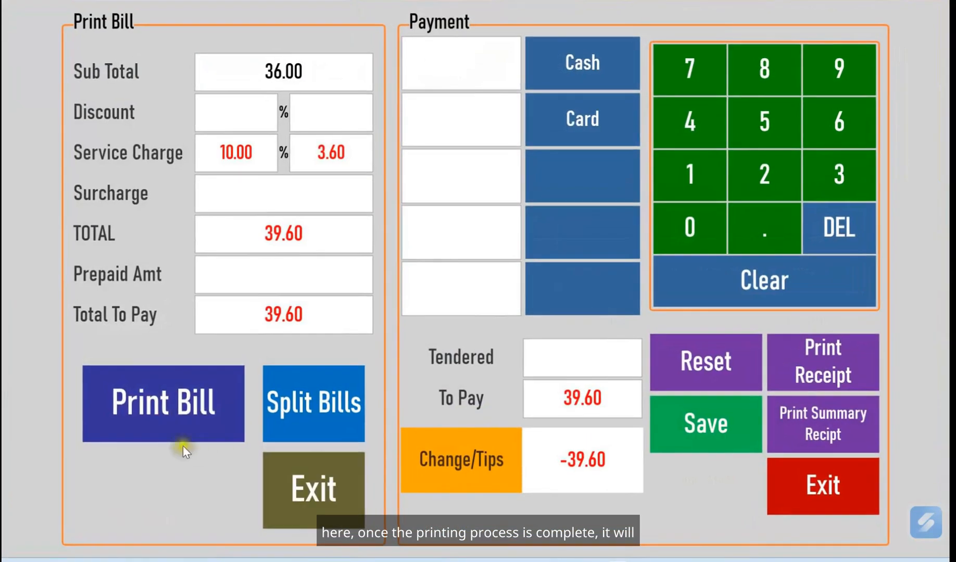
pyautogui.click(163, 420)
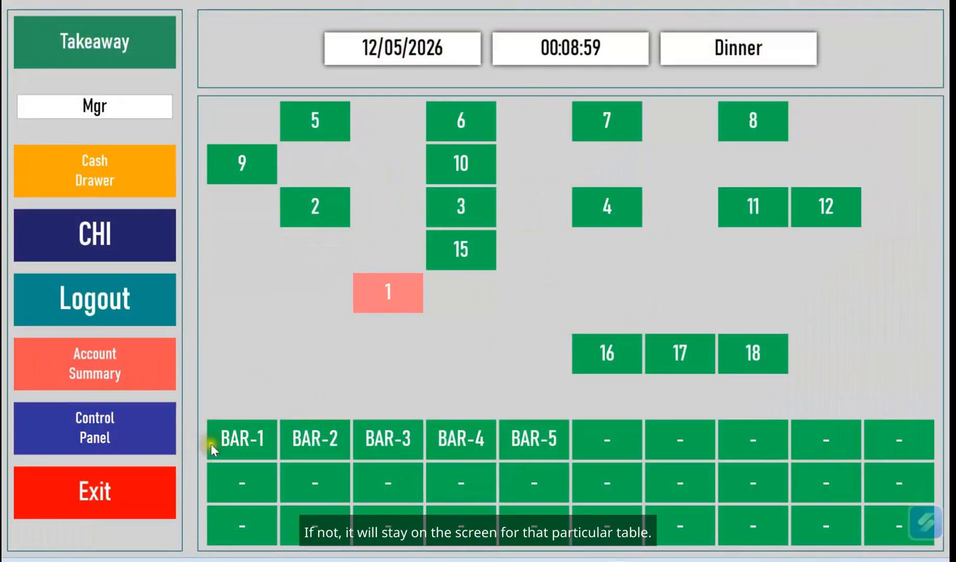
pyautogui.click(366, 302)
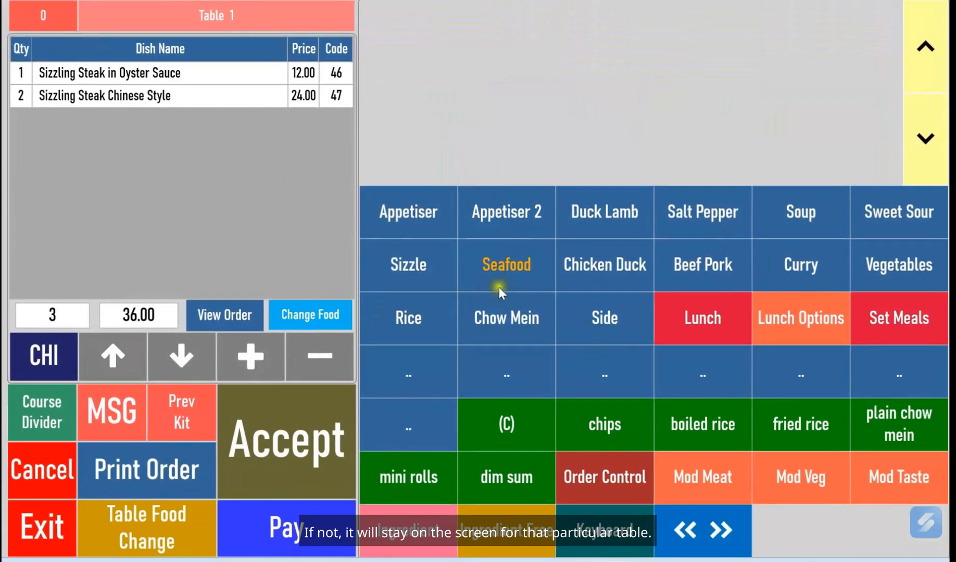
pyautogui.click(43, 530)
# Check the Eat-In Configuration settings and return to the table plan
pyautogui.click(125, 433)
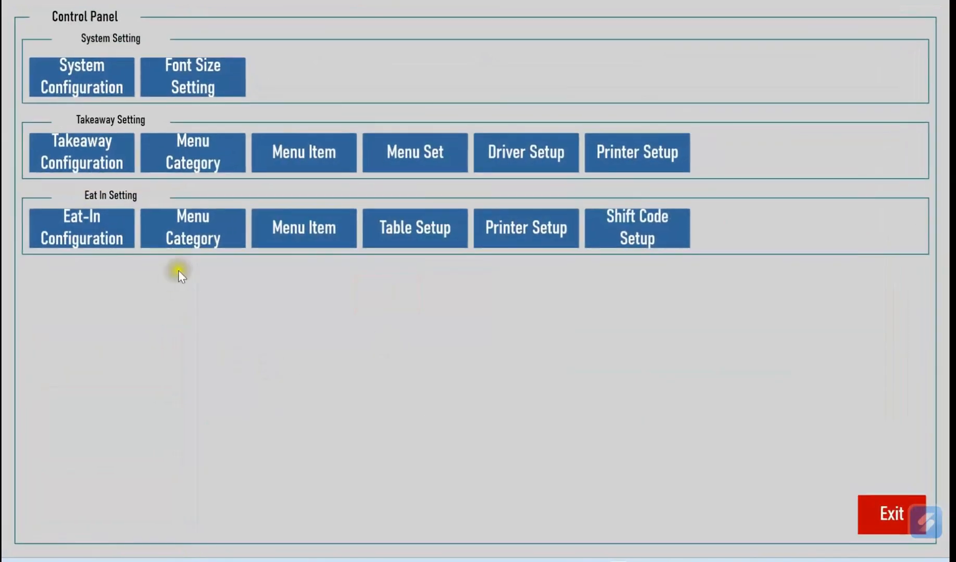
pyautogui.click(73, 237)
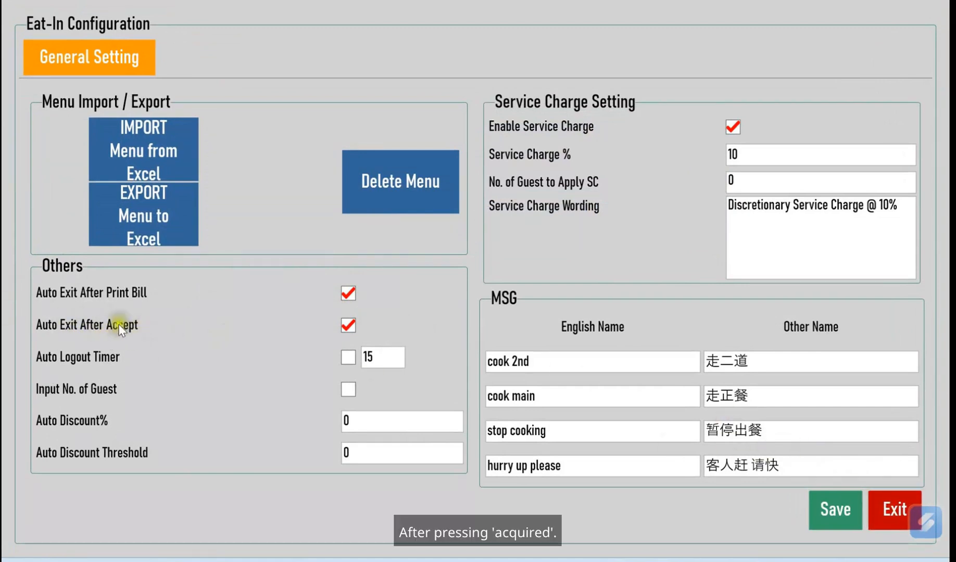
pyautogui.click(888, 511)
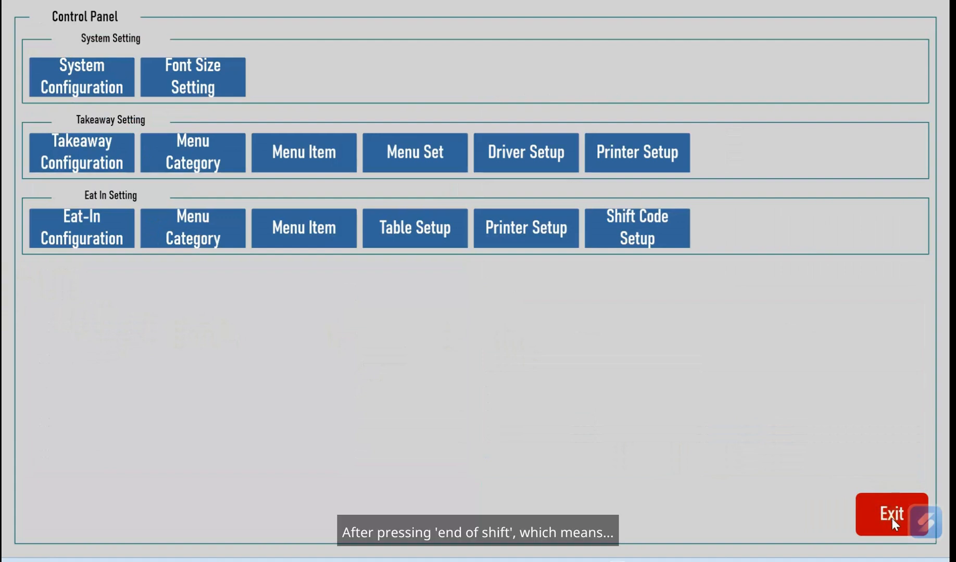
pyautogui.click(892, 519)
# Add Smoked Shredded Chicken to Table 1 and accept the order
pyautogui.click(389, 292)
pyautogui.click(499, 109)
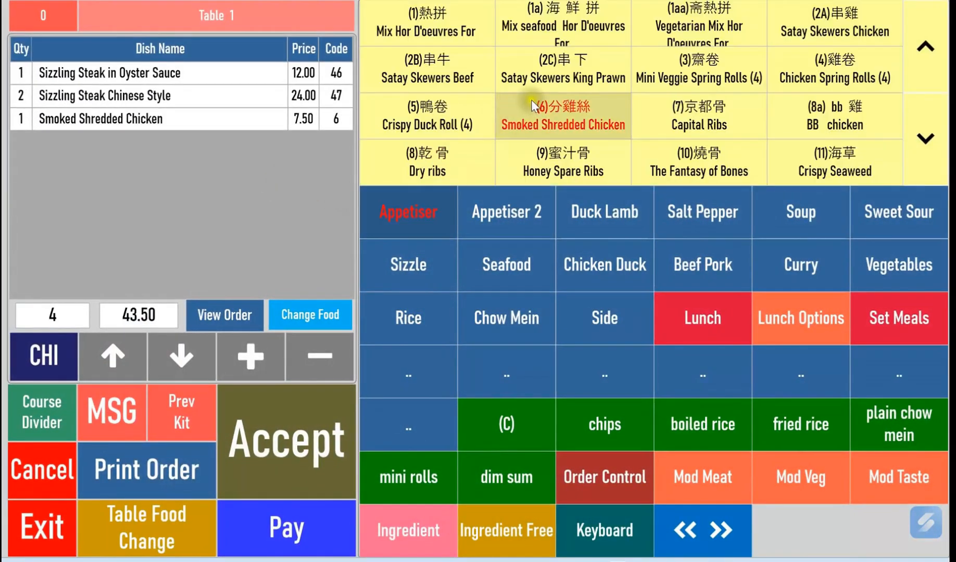
pyautogui.click(300, 440)
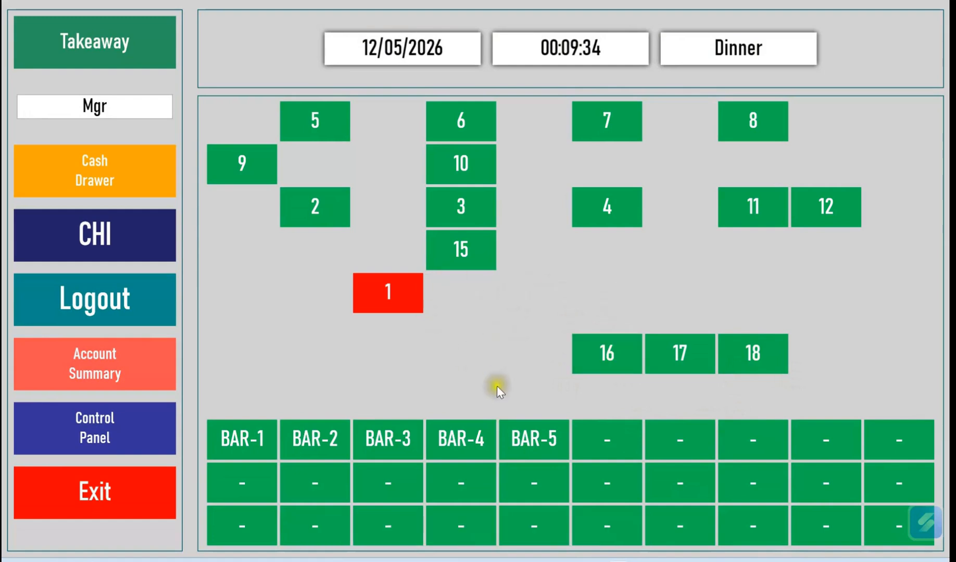
pyautogui.click(393, 299)
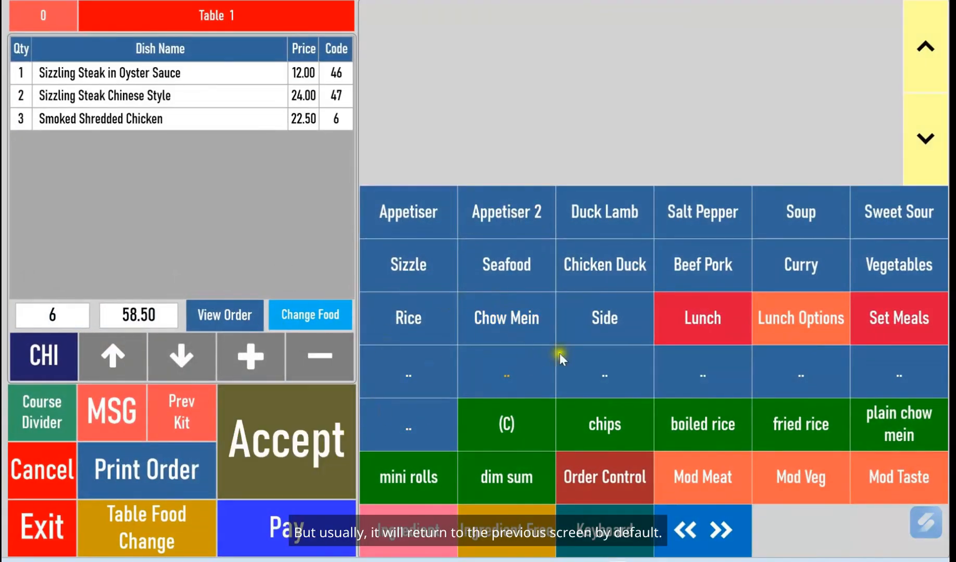
pyautogui.click(51, 531)
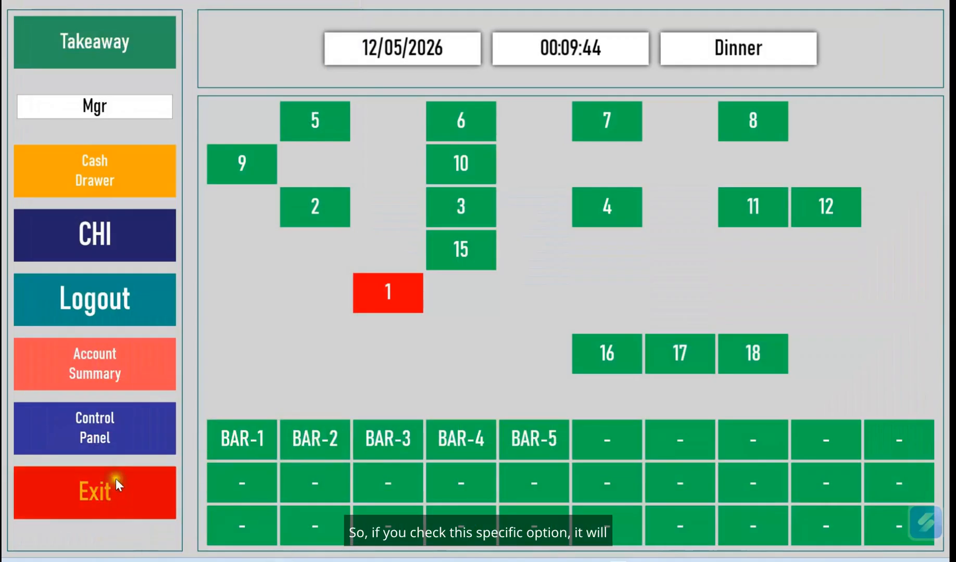
pyautogui.click(96, 428)
# Enable the Eat-In Auto Logout Timer at 15, save it, and return to the table plan
pyautogui.click(103, 246)
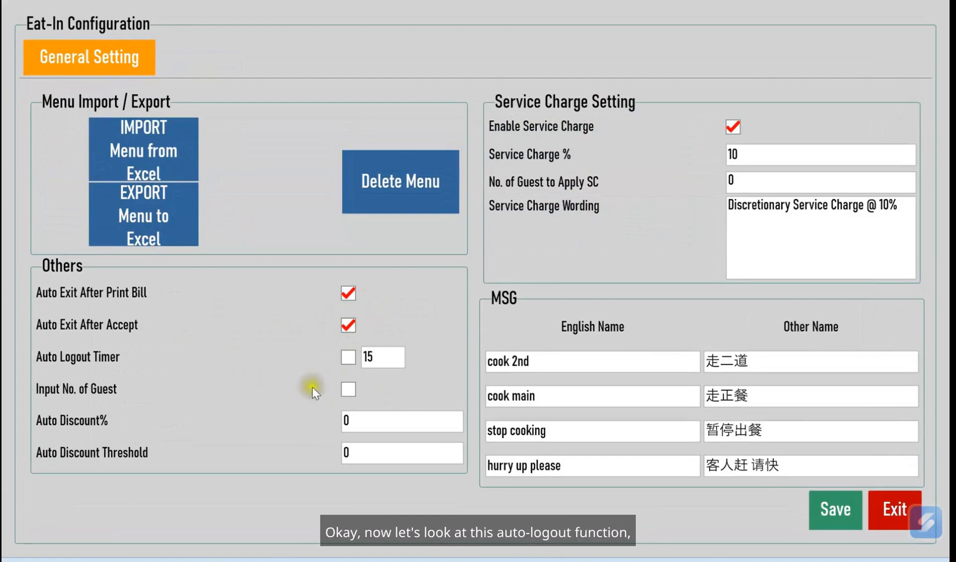
pyautogui.doubleClick(388, 359)
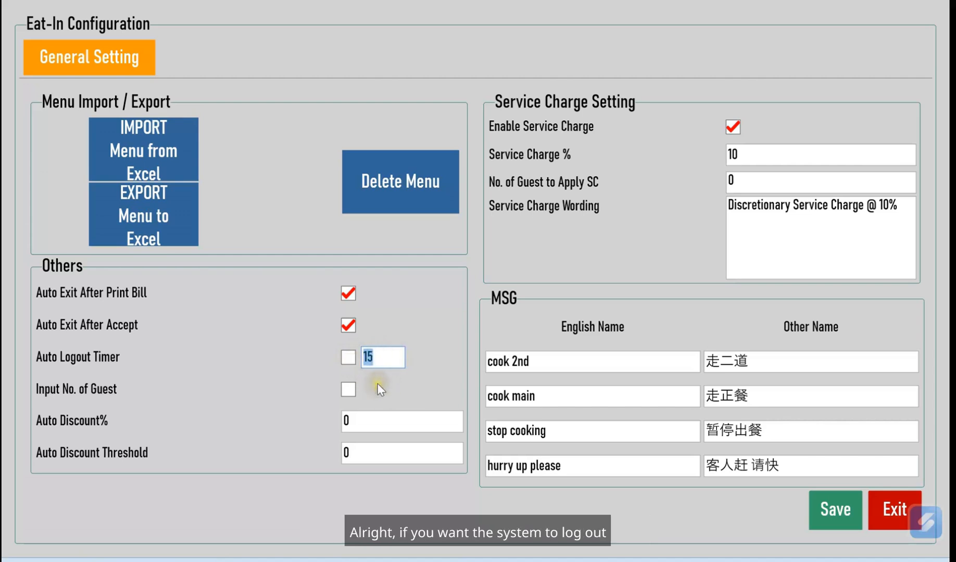
pyautogui.click(348, 358)
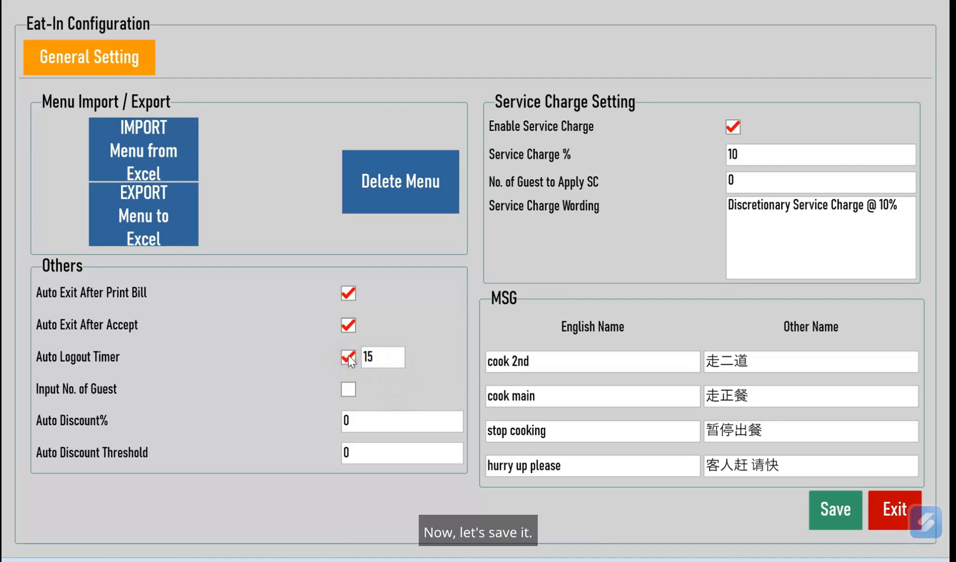
pyautogui.click(837, 507)
pyautogui.click(548, 350)
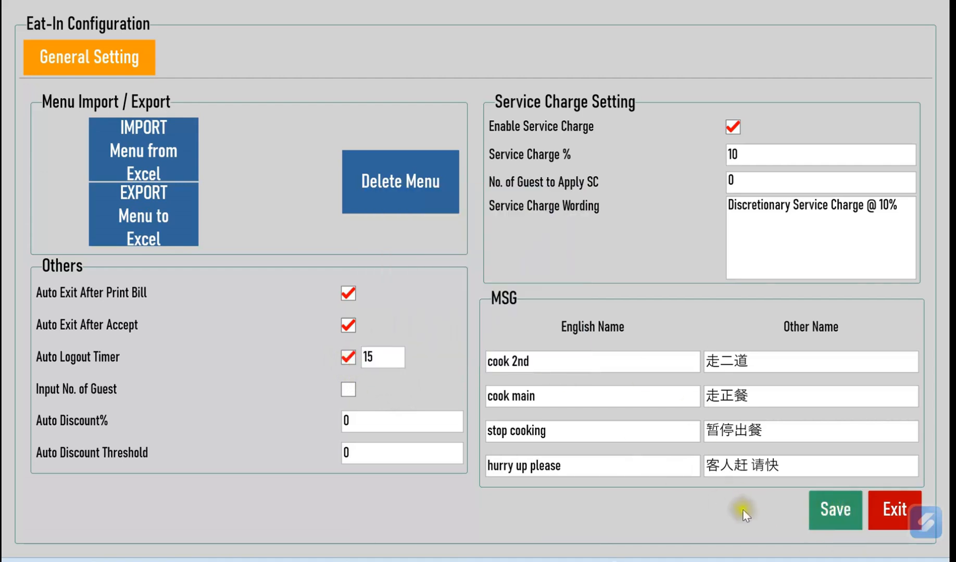
pyautogui.click(888, 510)
pyautogui.click(888, 513)
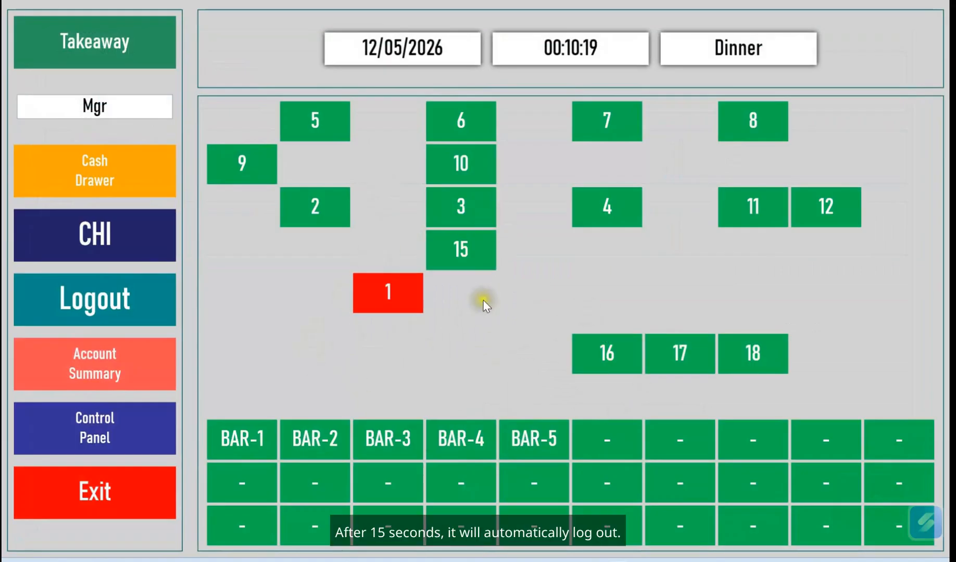
# Log out and sign back in with the manager password
pyautogui.click(153, 317)
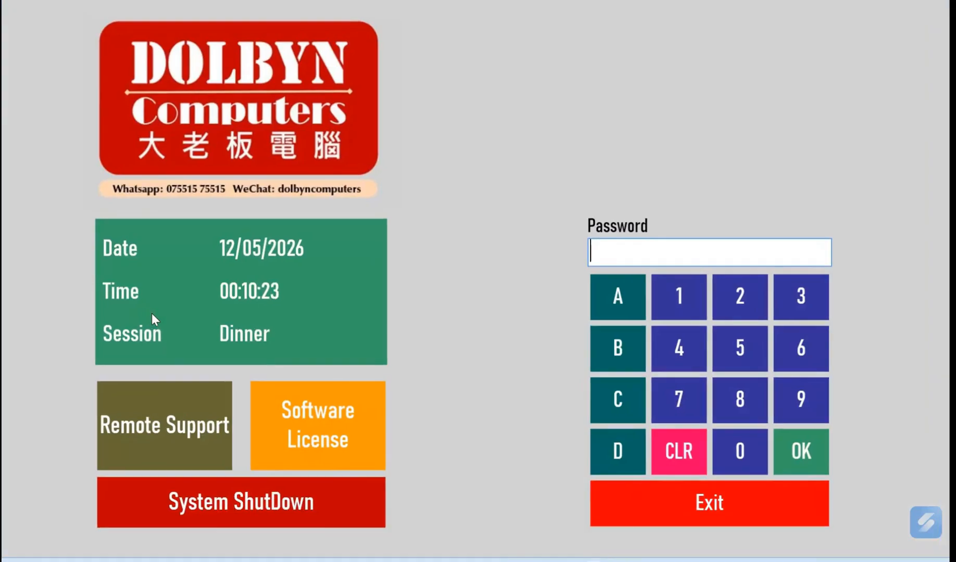
pyautogui.write('1234')
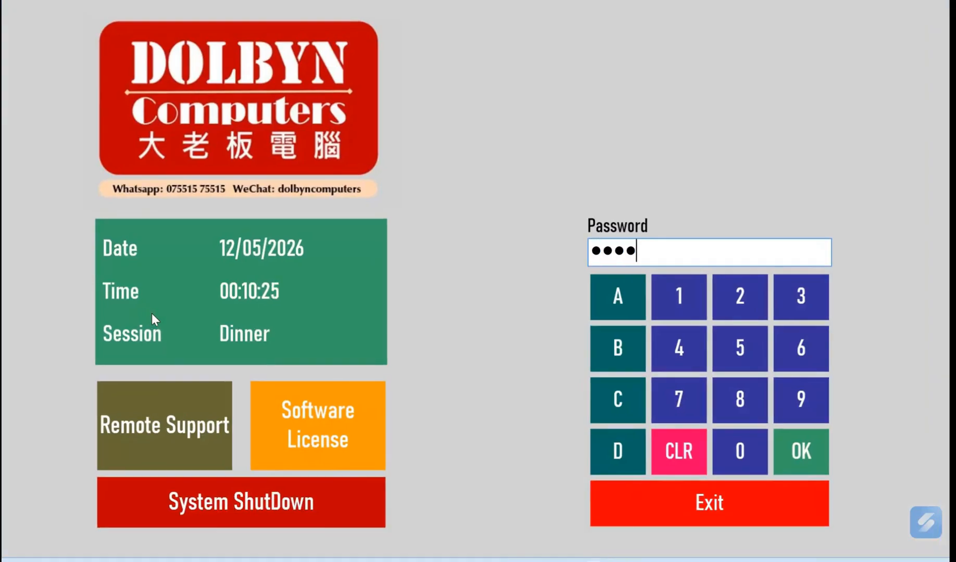
pyautogui.press('Return')
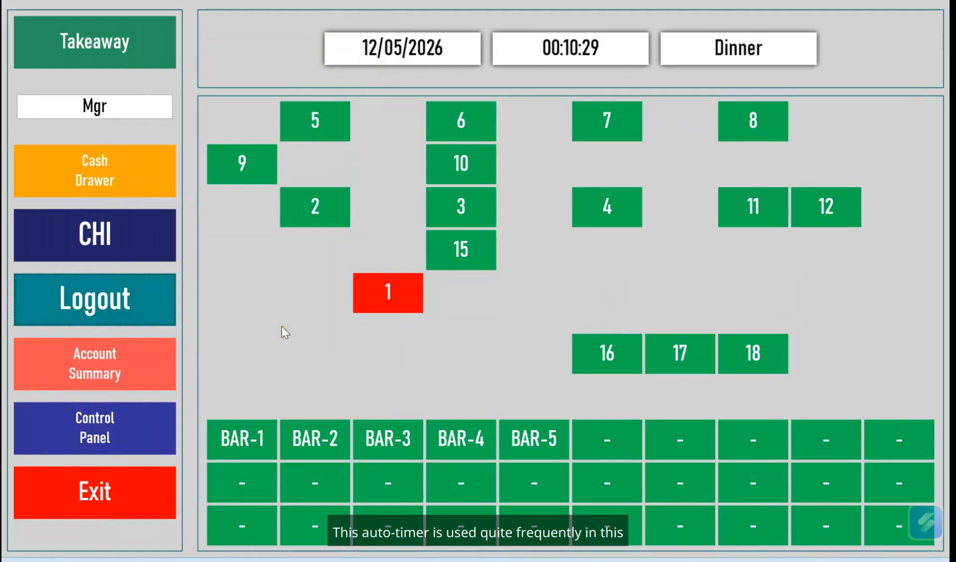
pyautogui.click(145, 256)
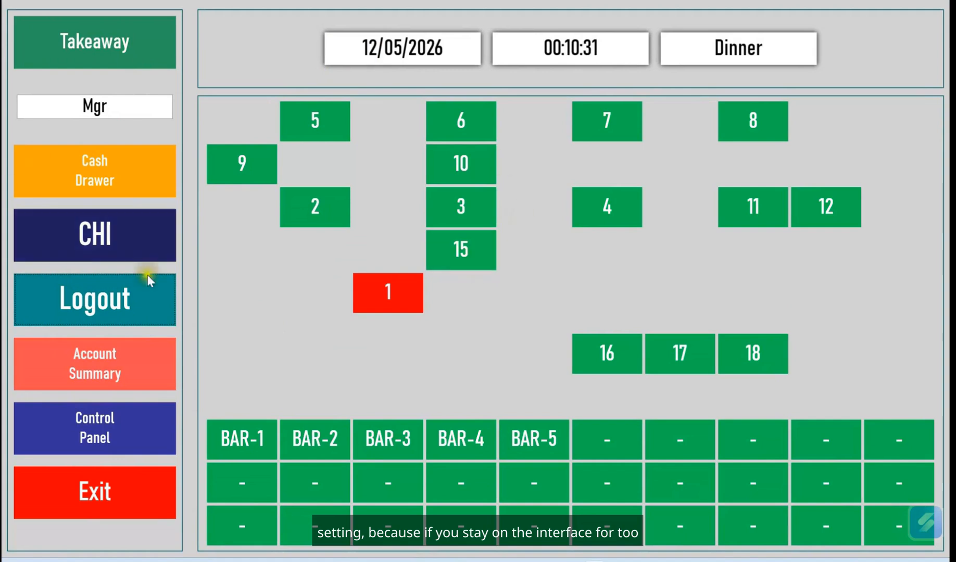
pyautogui.click(375, 319)
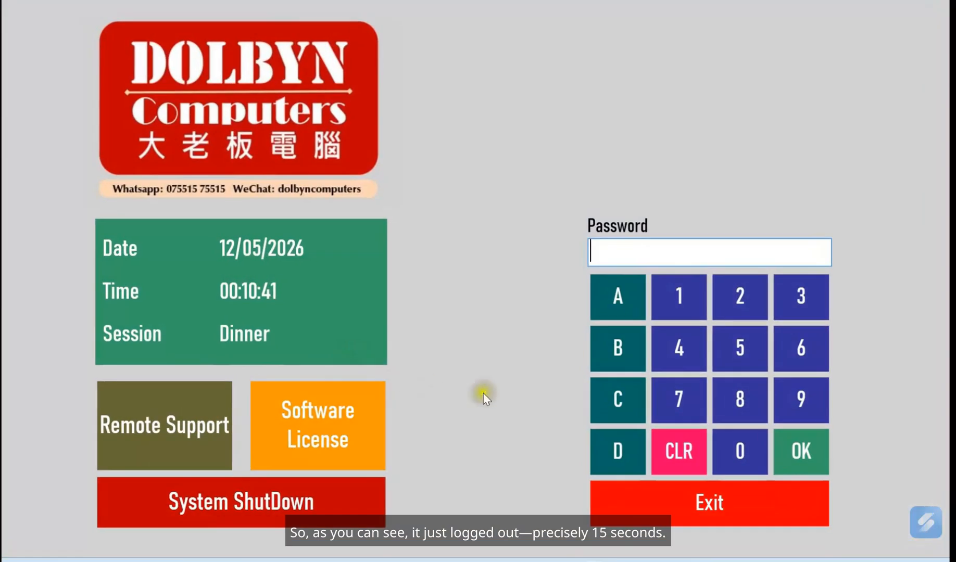
# Start entering the manager password on the keypad after the 15-second automatic logout
pyautogui.click(735, 394)
pyautogui.click(734, 393)
pyautogui.click(734, 393)
pyautogui.click(735, 393)
# Finish signing in, untick the Eat-In Auto Logout Timer, save, and return to the table plan
pyautogui.click(813, 459)
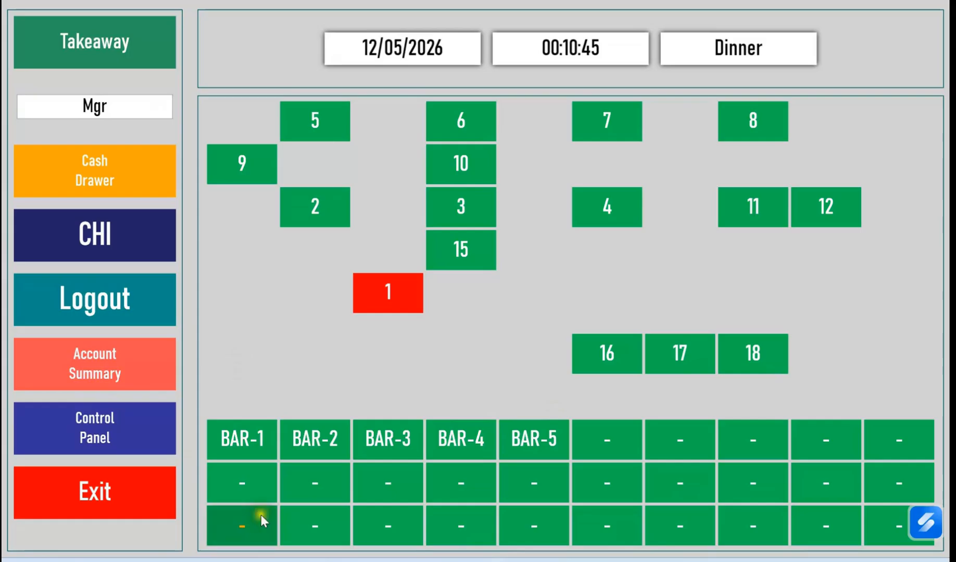
pyautogui.click(110, 436)
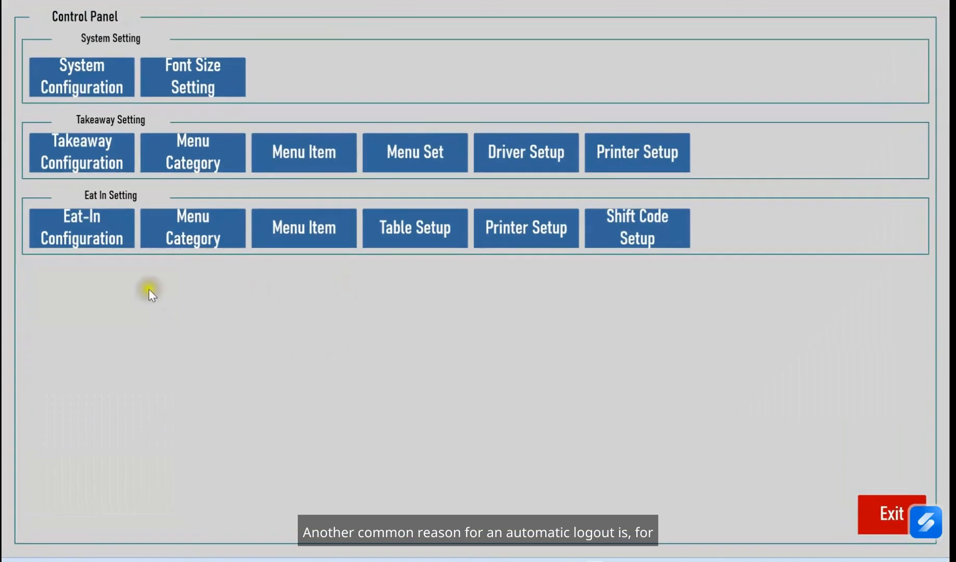
pyautogui.click(71, 239)
pyautogui.click(348, 357)
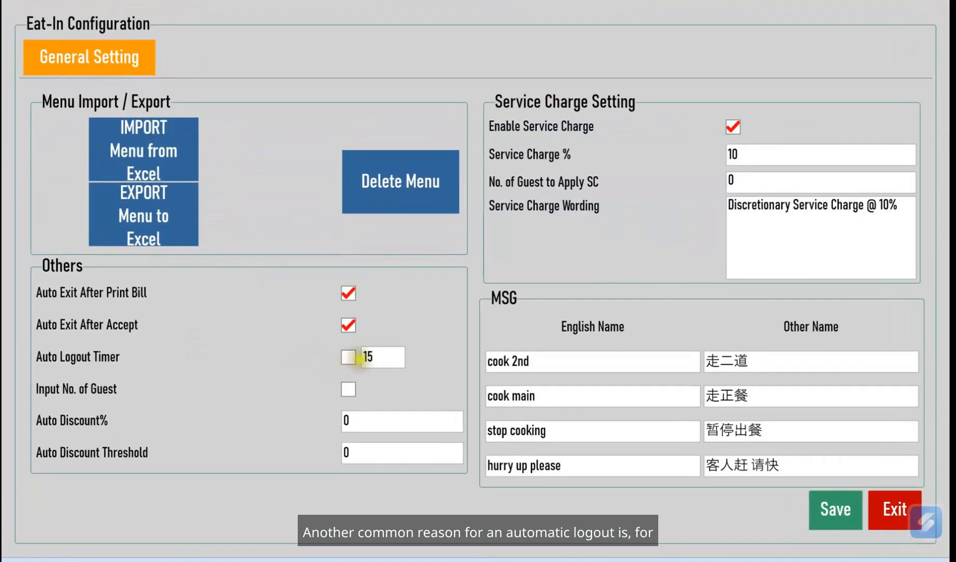
pyautogui.click(812, 509)
pyautogui.click(562, 360)
pyautogui.click(888, 513)
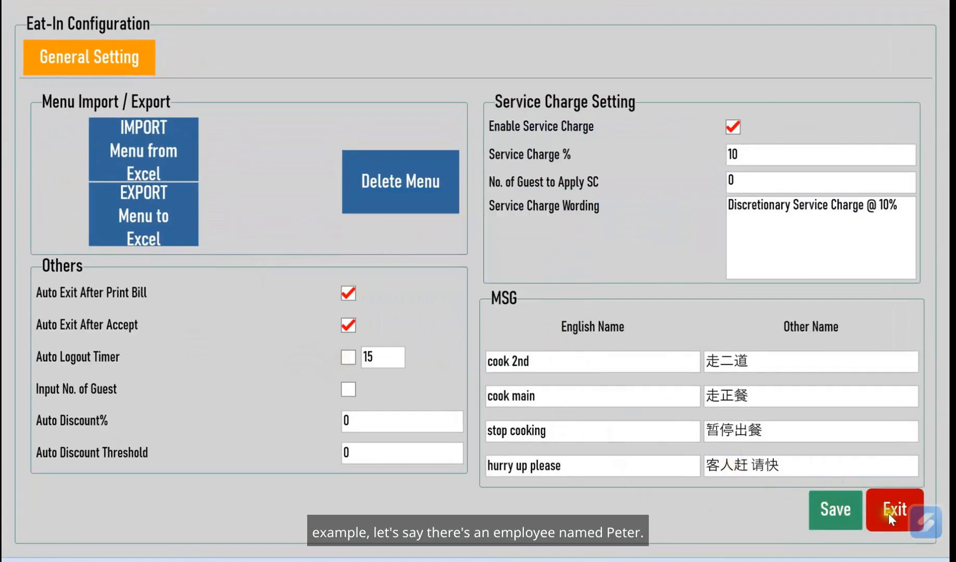
pyautogui.click(880, 508)
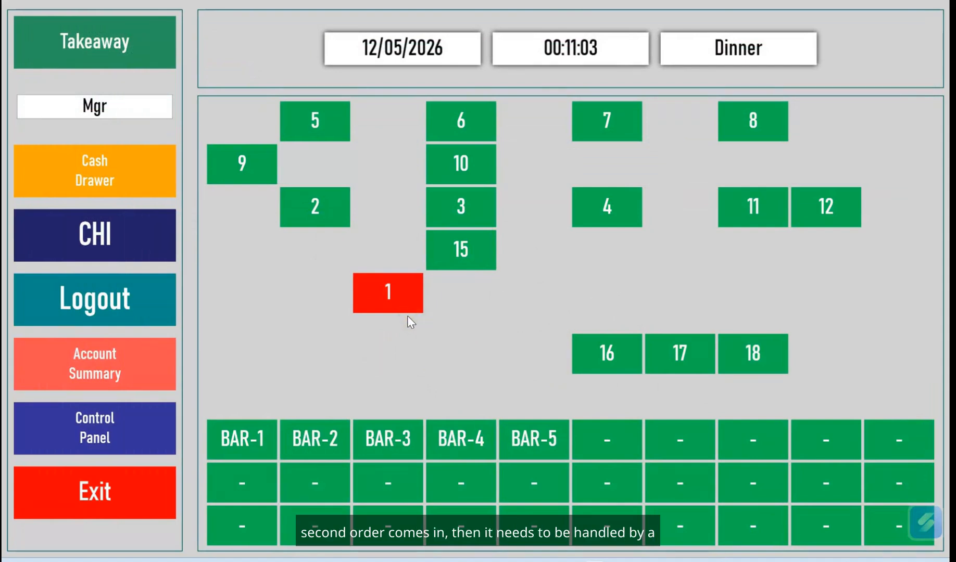
pyautogui.click(415, 363)
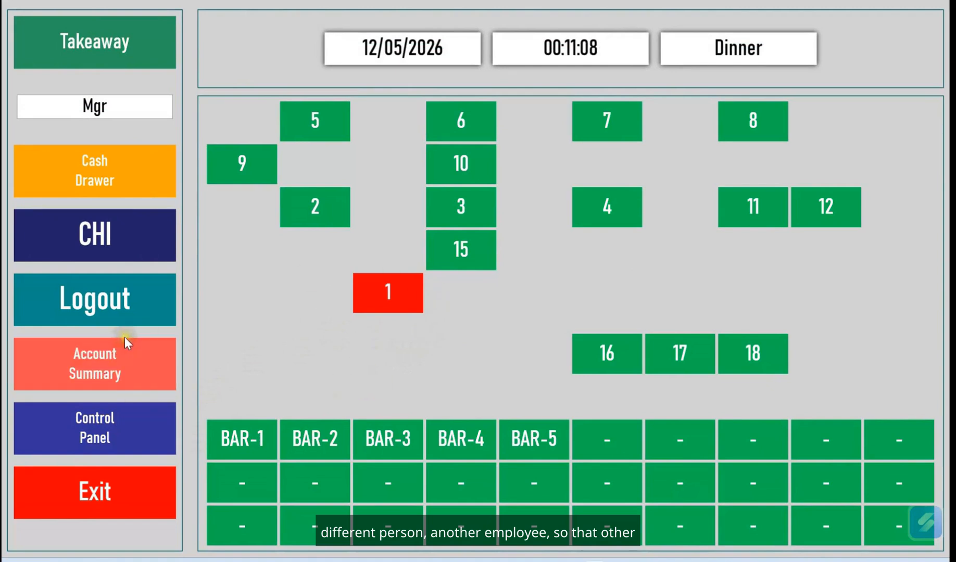
# Log out of the manager session and sign back in on the keypad
pyautogui.click(124, 308)
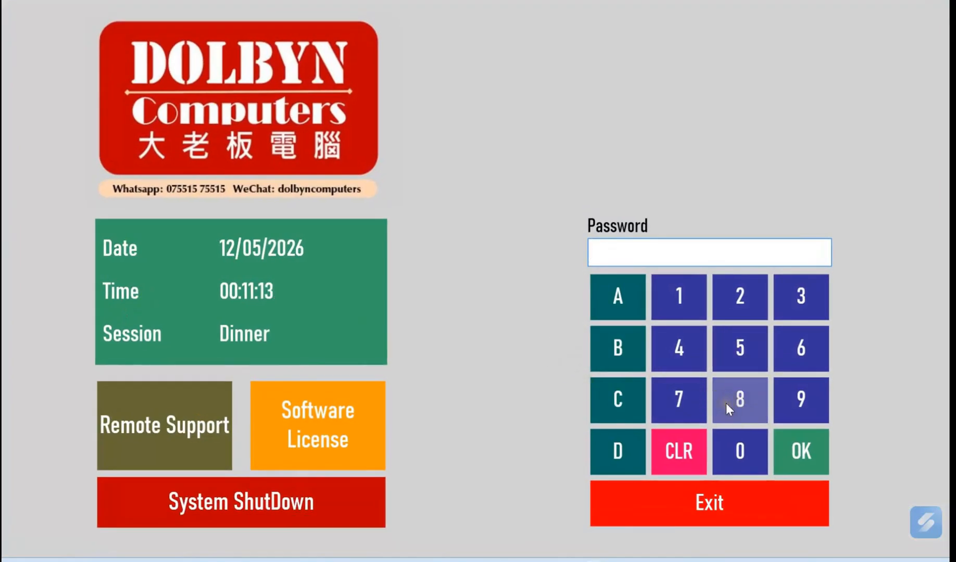
pyautogui.click(726, 403)
pyautogui.click(726, 404)
pyautogui.click(726, 404)
pyautogui.click(726, 403)
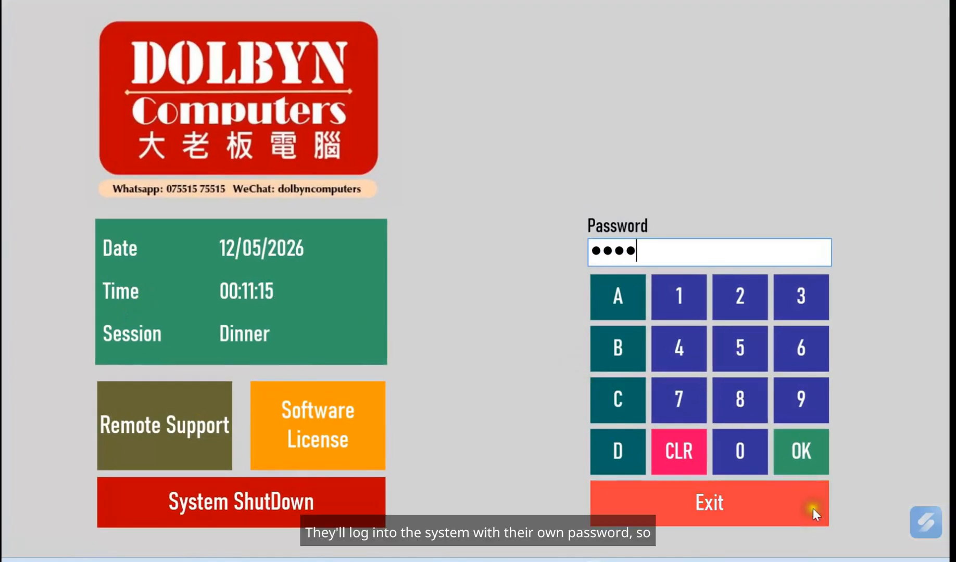
pyautogui.click(800, 460)
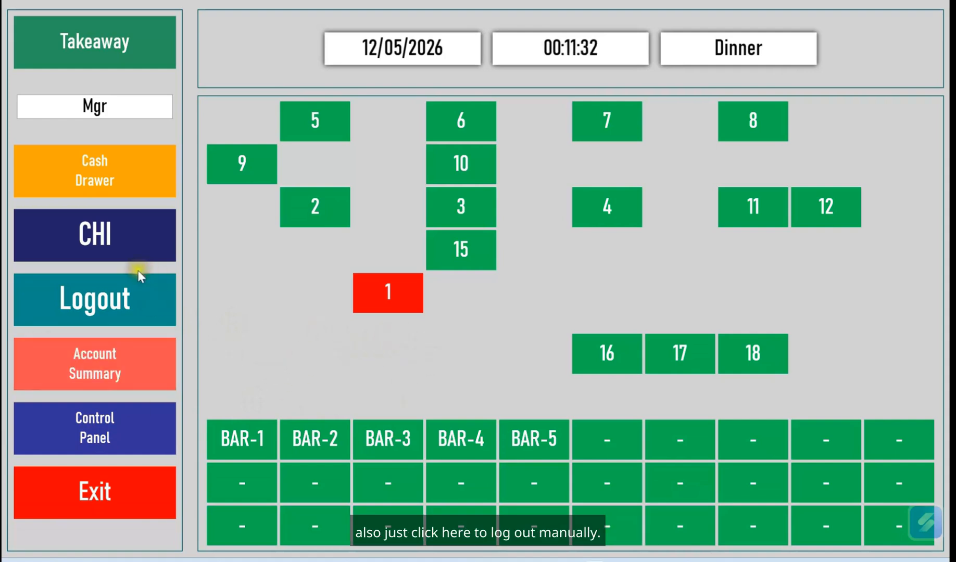
# Log out manually again, sign in with the password, and open Eat-In Configuration
pyautogui.click(135, 292)
pyautogui.write('1234')
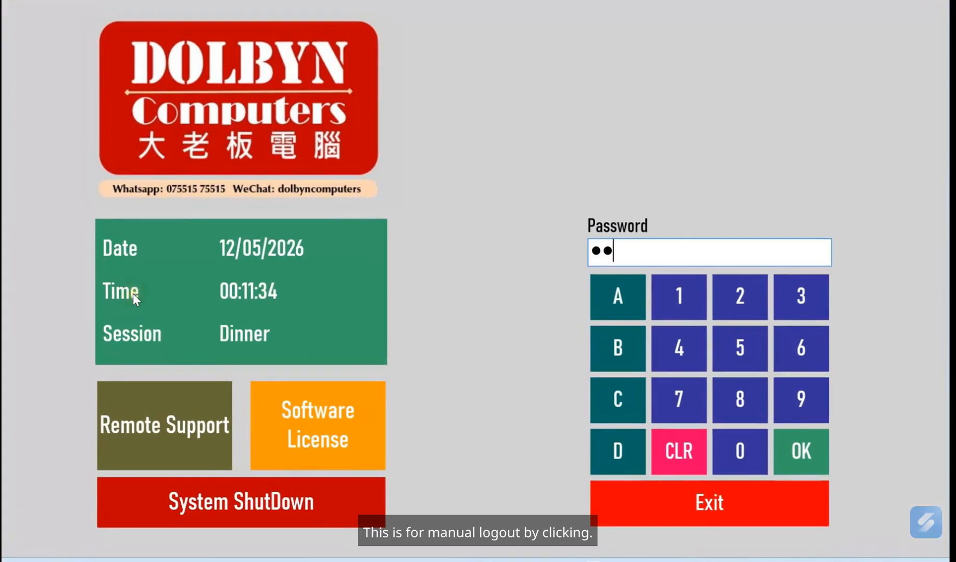
pyautogui.click(800, 460)
pyautogui.click(150, 429)
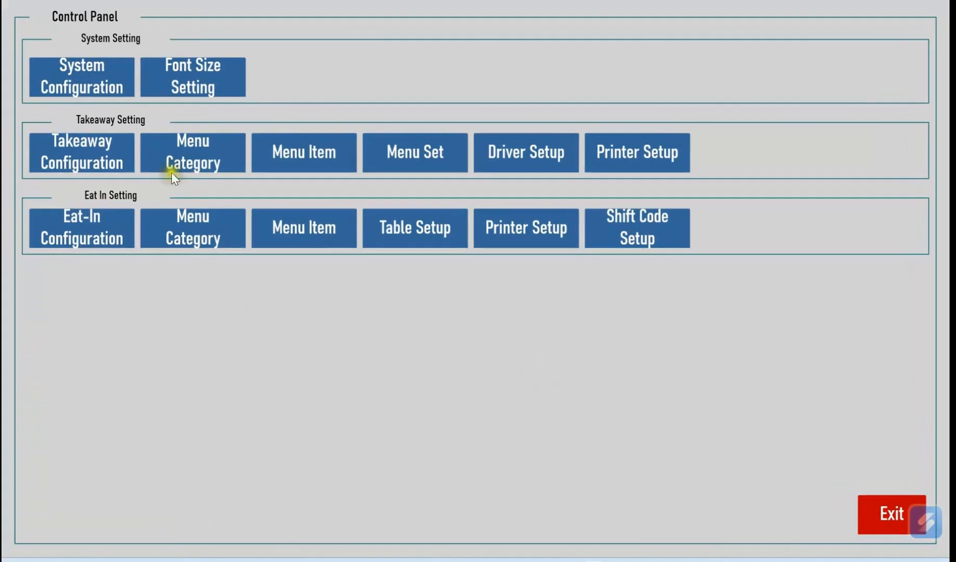
pyautogui.click(86, 234)
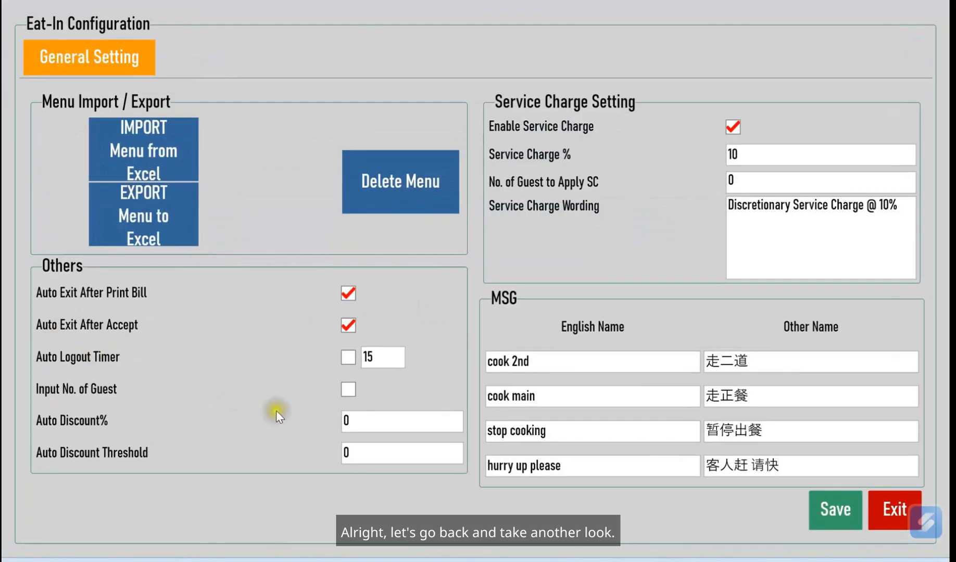
pyautogui.click(368, 421)
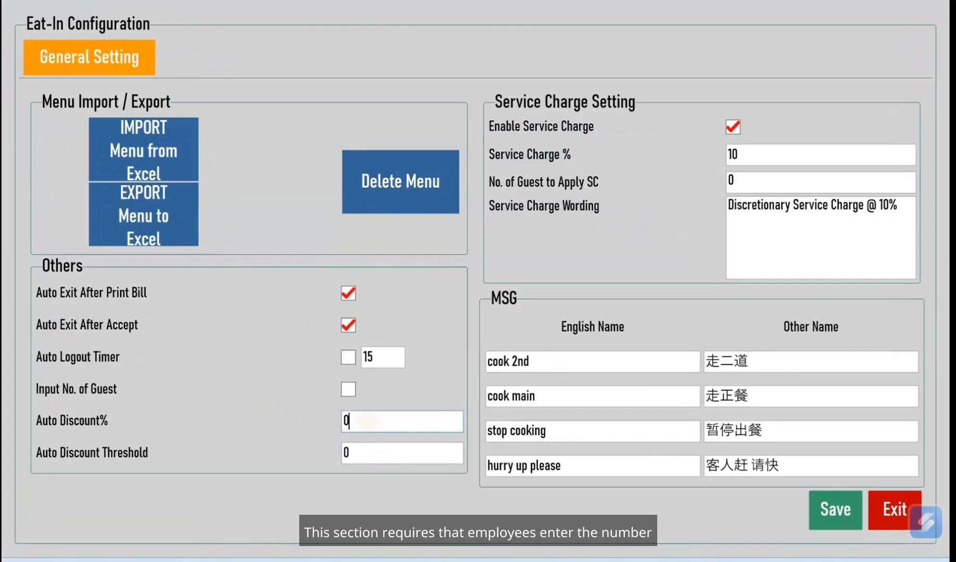
# Tick Input No. of Guest in Eat-In Configuration and save the change
pyautogui.click(349, 392)
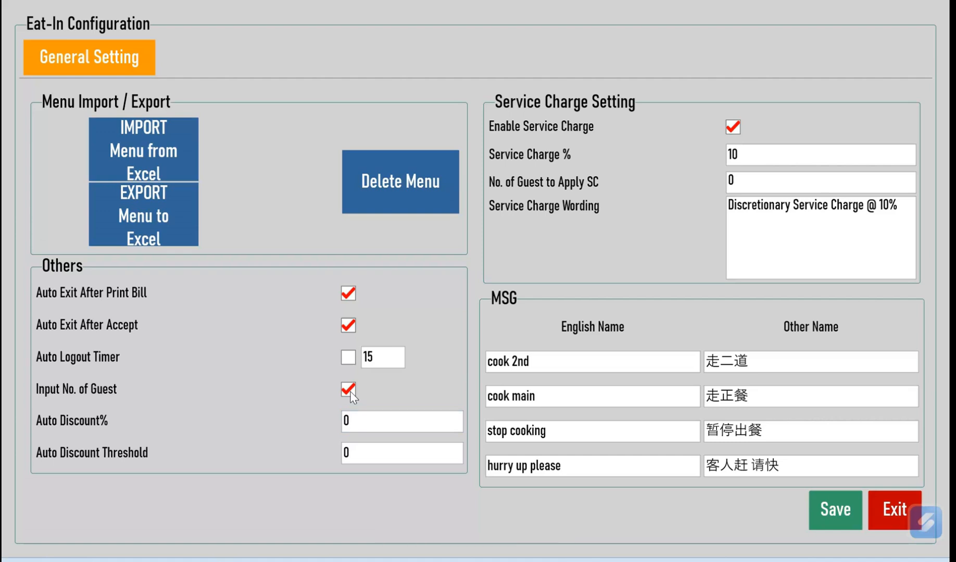
pyautogui.click(837, 515)
pyautogui.click(552, 344)
# Open Table 3 for a new order with 4 guests
pyautogui.click(884, 518)
pyautogui.click(860, 523)
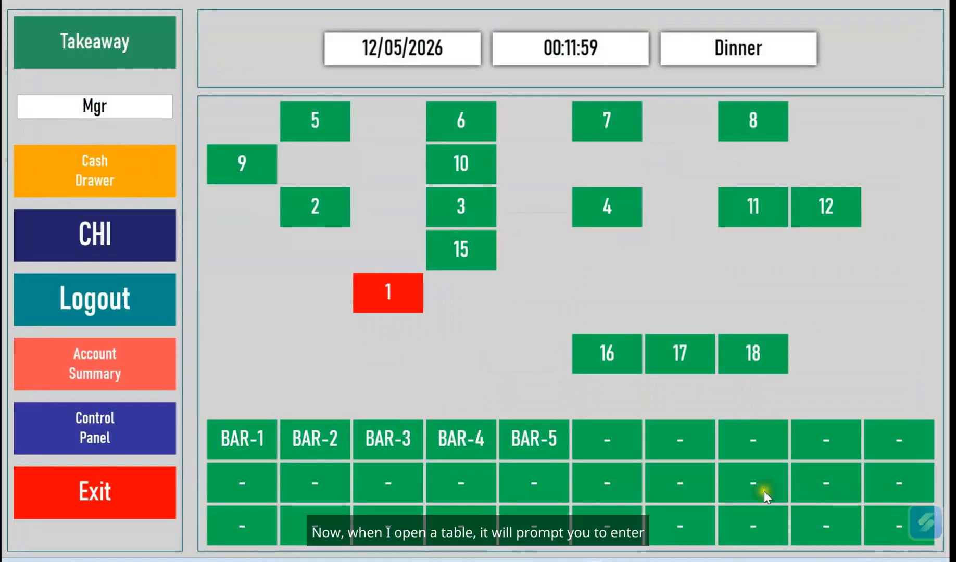
pyautogui.click(461, 221)
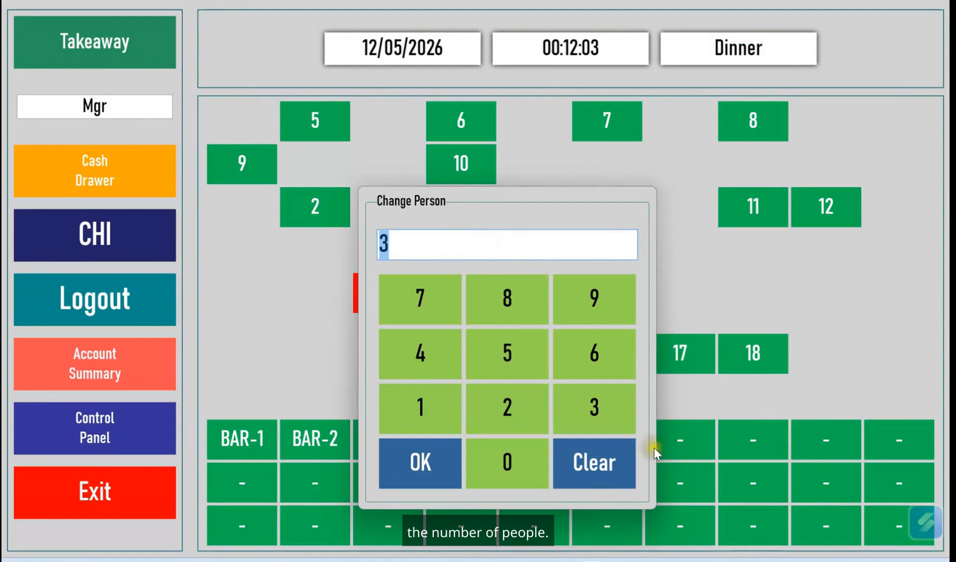
pyautogui.click(433, 365)
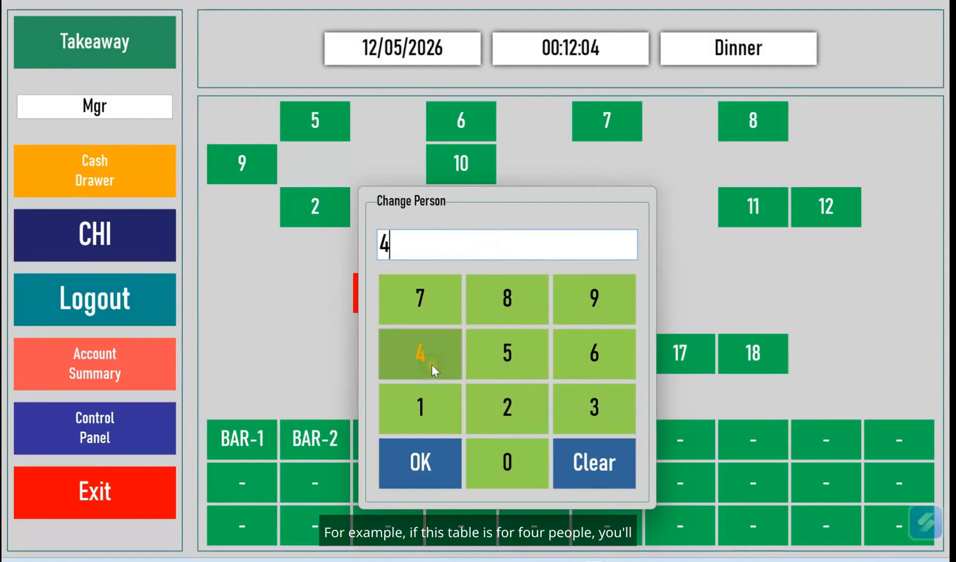
pyautogui.click(426, 467)
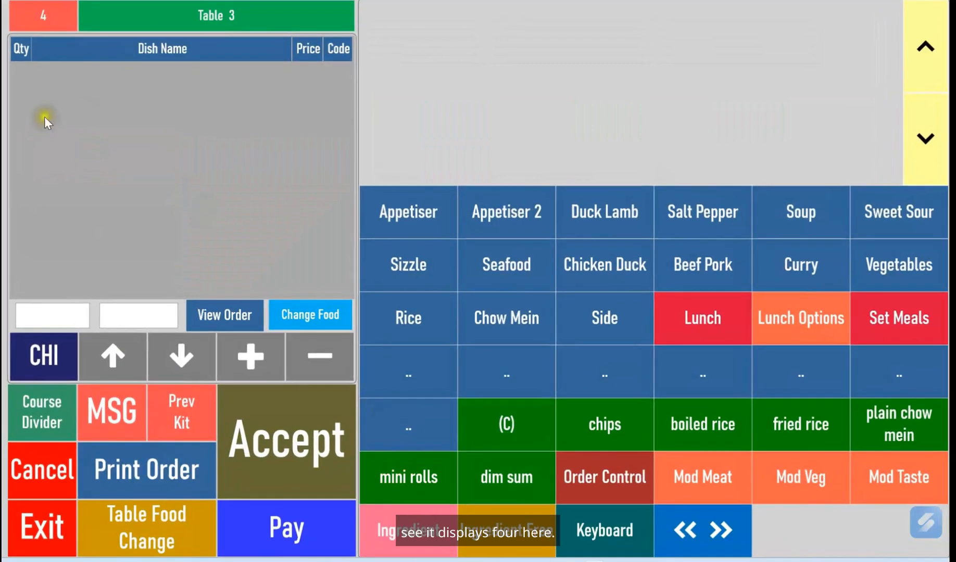
# Change Table 3's guest count from 4 to 5
pyautogui.click(50, 20)
pyautogui.click(516, 365)
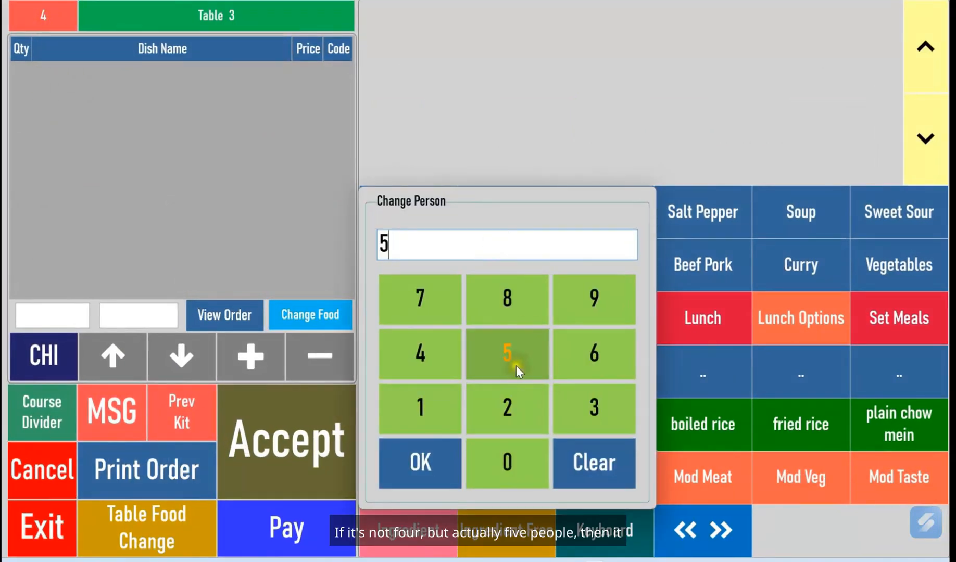
pyautogui.click(427, 470)
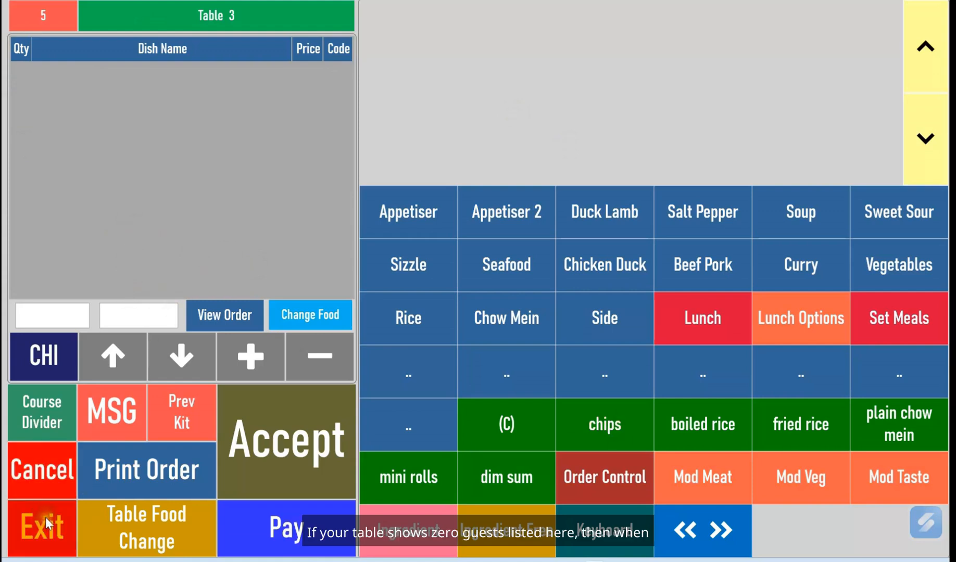
# View Table 1's bill showing a 5.85 service charge on 58.50, then open the Control Panel
pyautogui.click(51, 536)
pyautogui.click(399, 302)
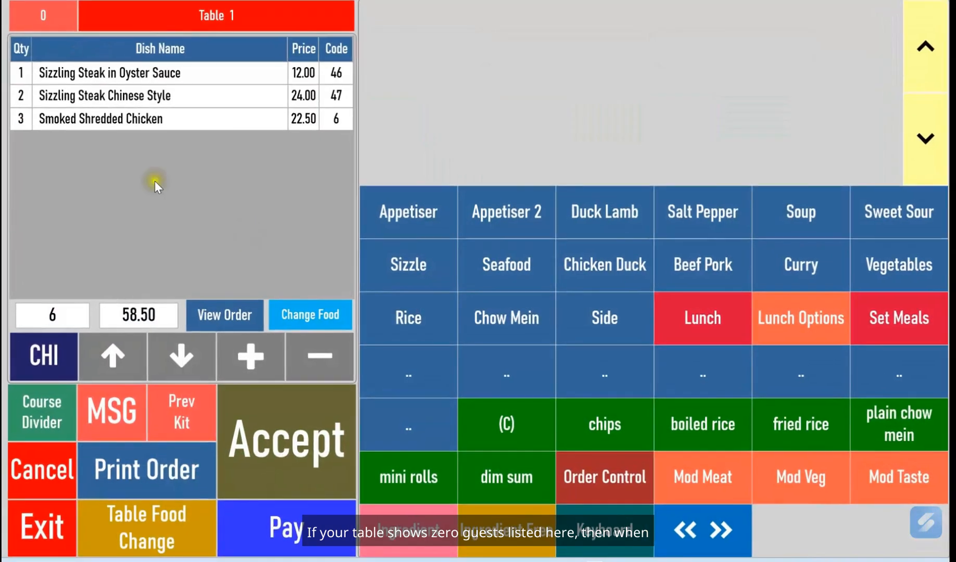
pyautogui.click(62, 78)
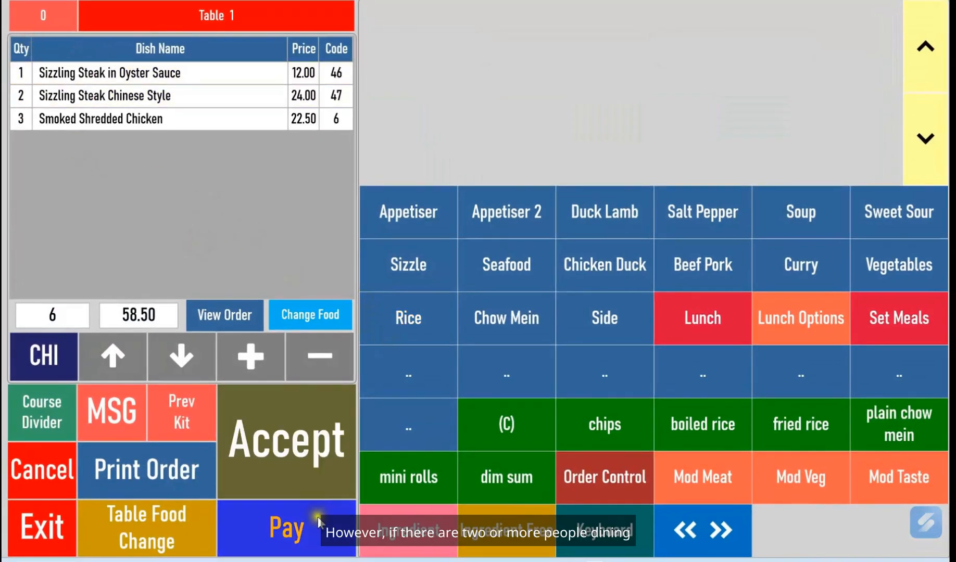
pyautogui.click(272, 489)
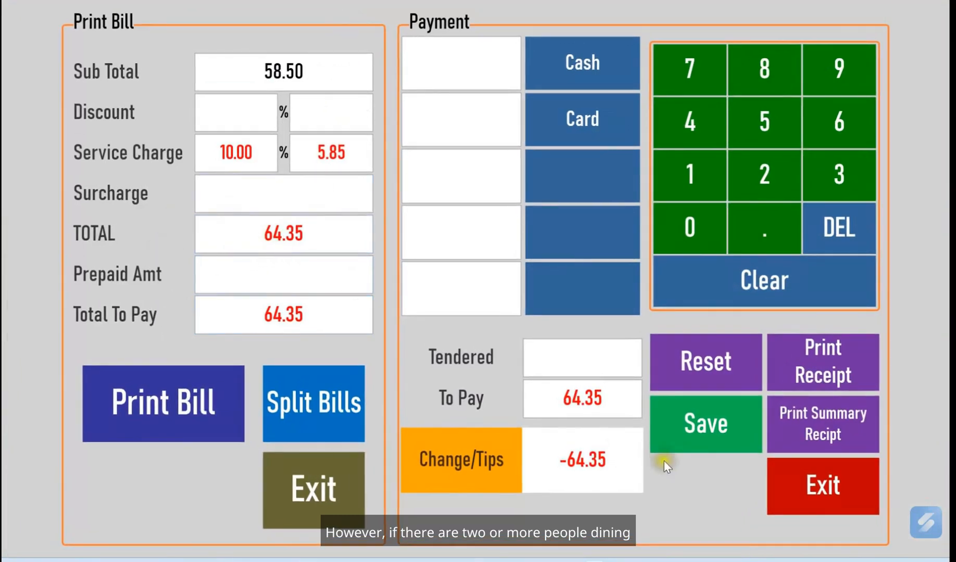
pyautogui.click(805, 500)
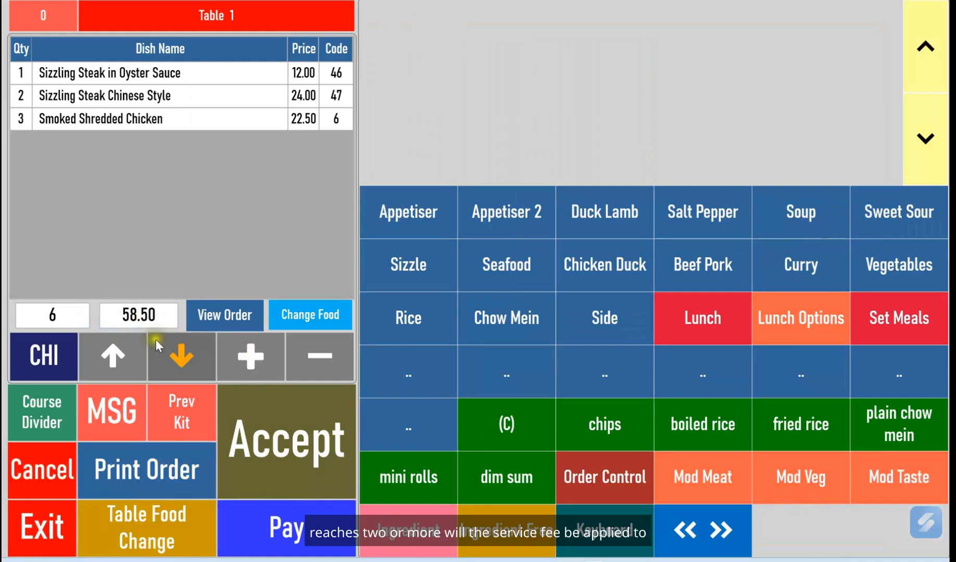
pyautogui.click(46, 547)
pyautogui.click(129, 441)
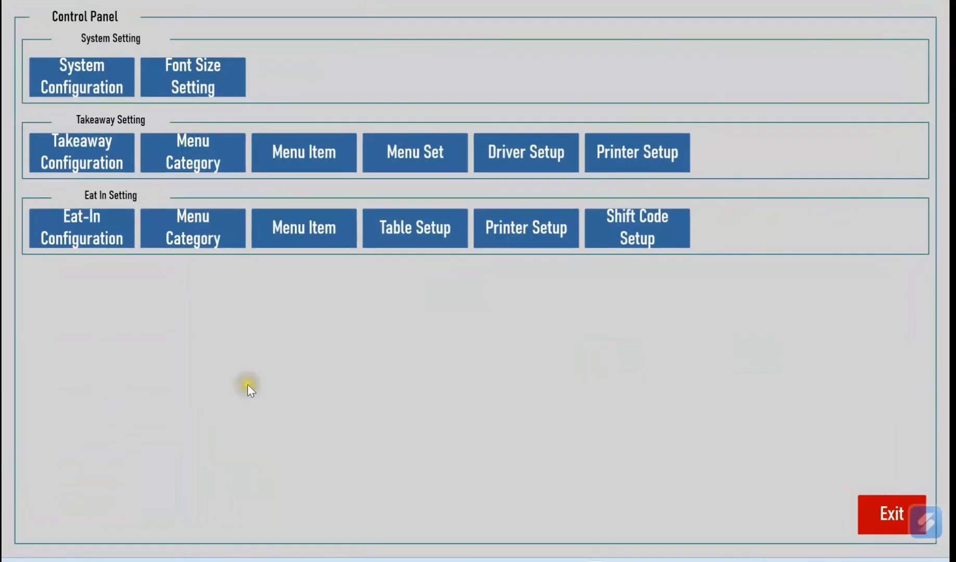
pyautogui.click(88, 244)
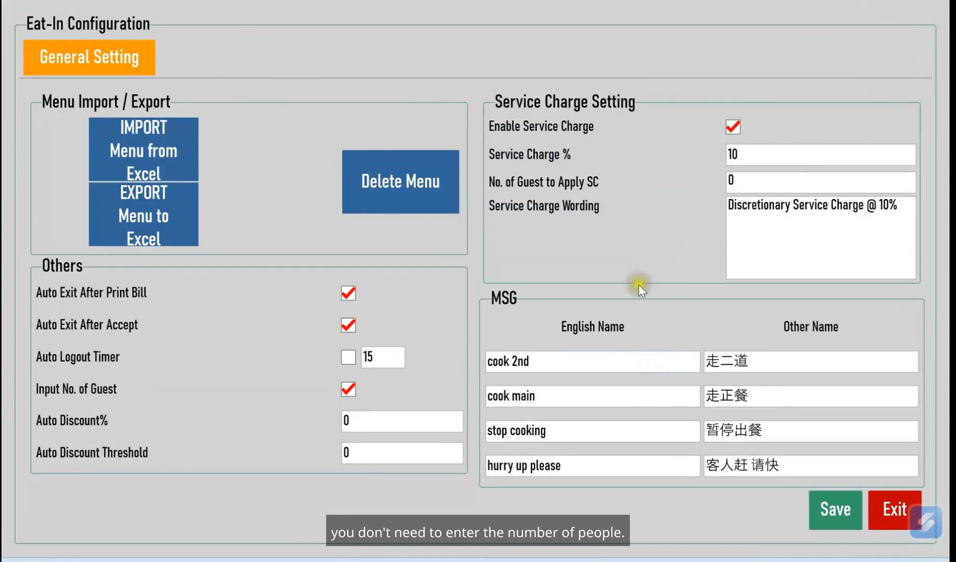
pyautogui.click(359, 422)
pyautogui.click(368, 458)
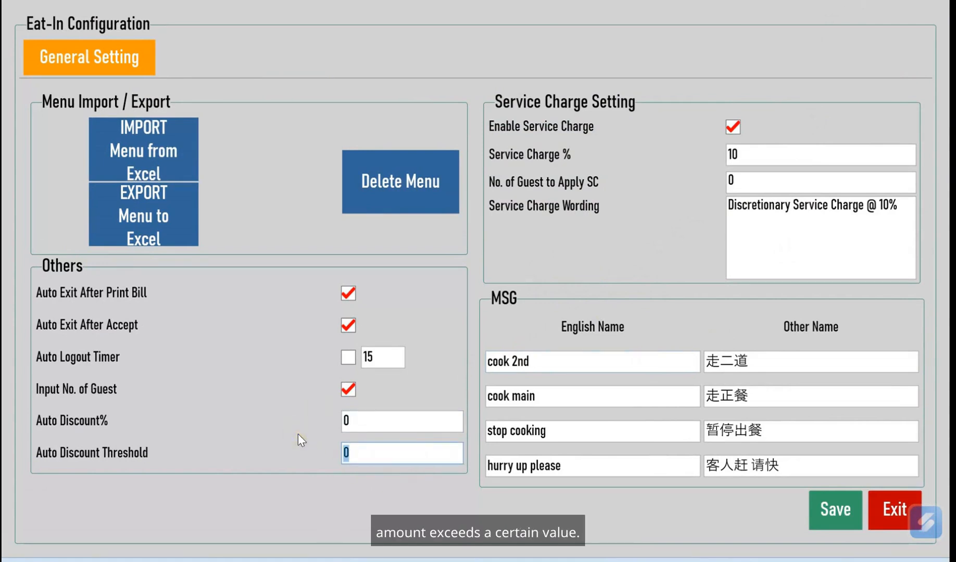
pyautogui.write('50')
pyautogui.click(363, 426)
pyautogui.write('10')
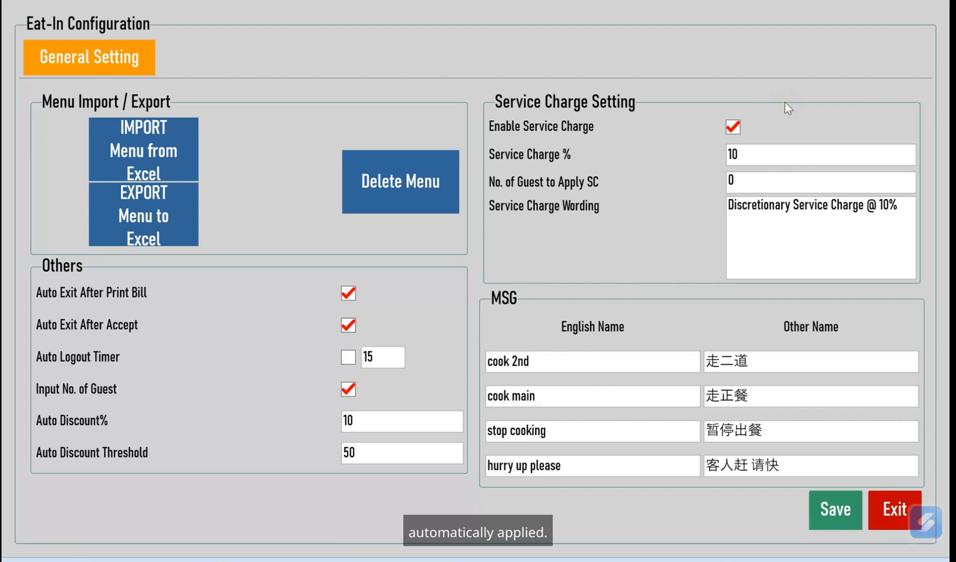
# Change Service Charge % to 12.5 and No. of Guest to Apply SC to 2
pyautogui.moveTo(743, 155); pyautogui.dragTo(717, 157)
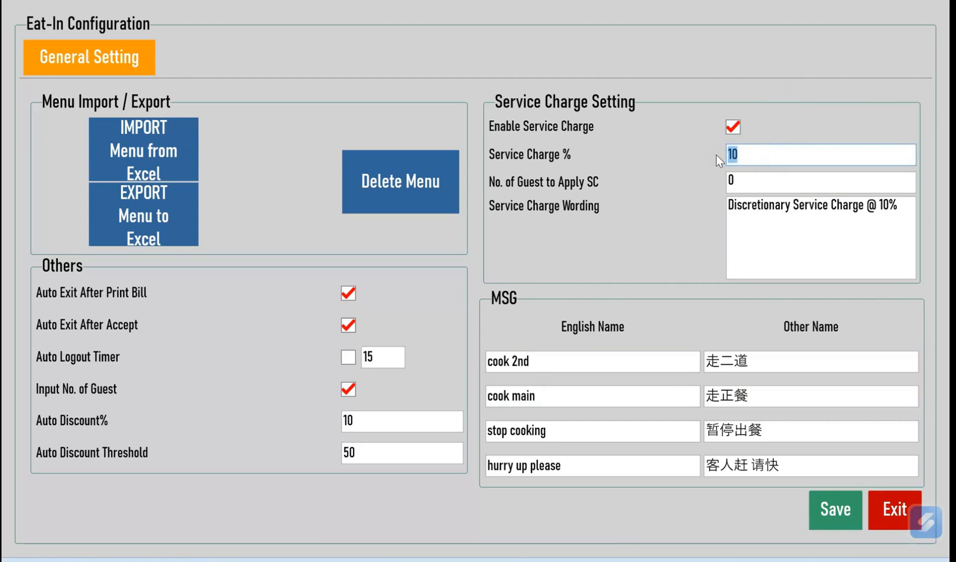
pyautogui.write('5')
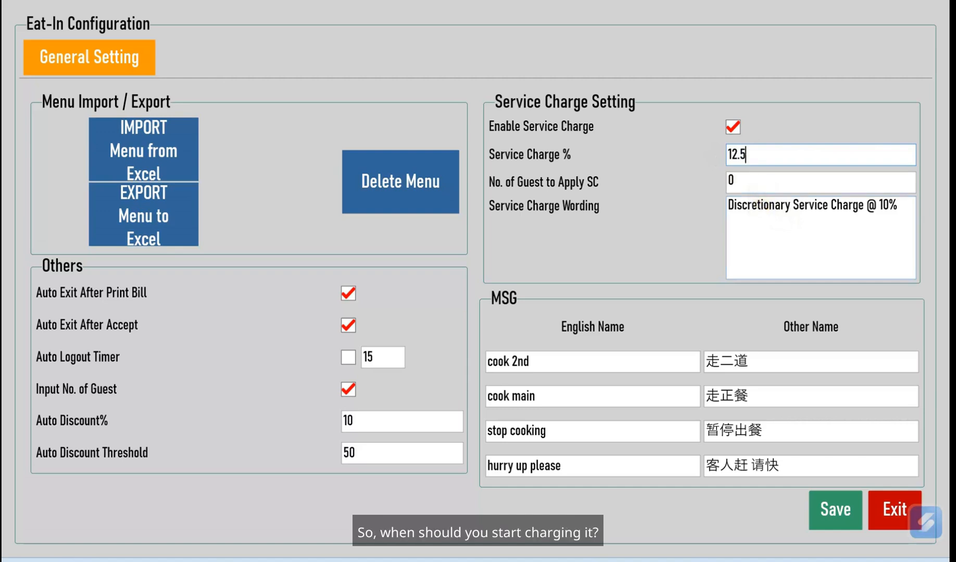
pyautogui.click(745, 180)
pyautogui.hotkey('ctrl', 'a')
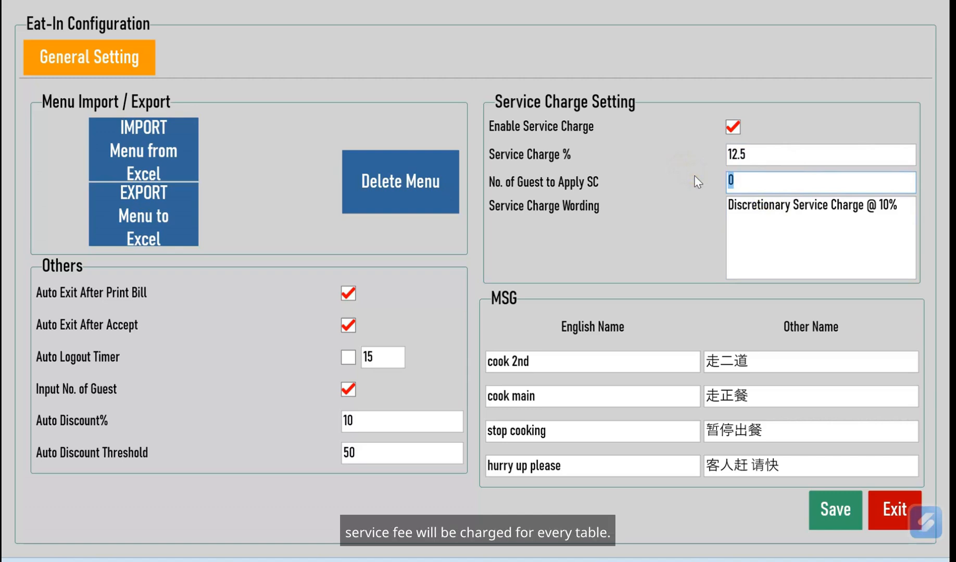
pyautogui.write('2')
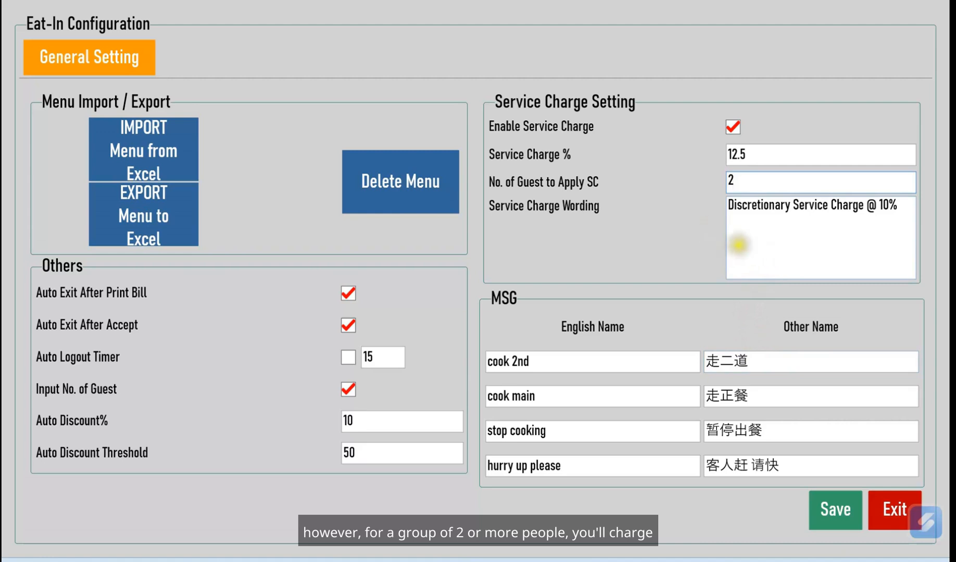
pyautogui.moveTo(754, 156); pyautogui.dragTo(689, 150)
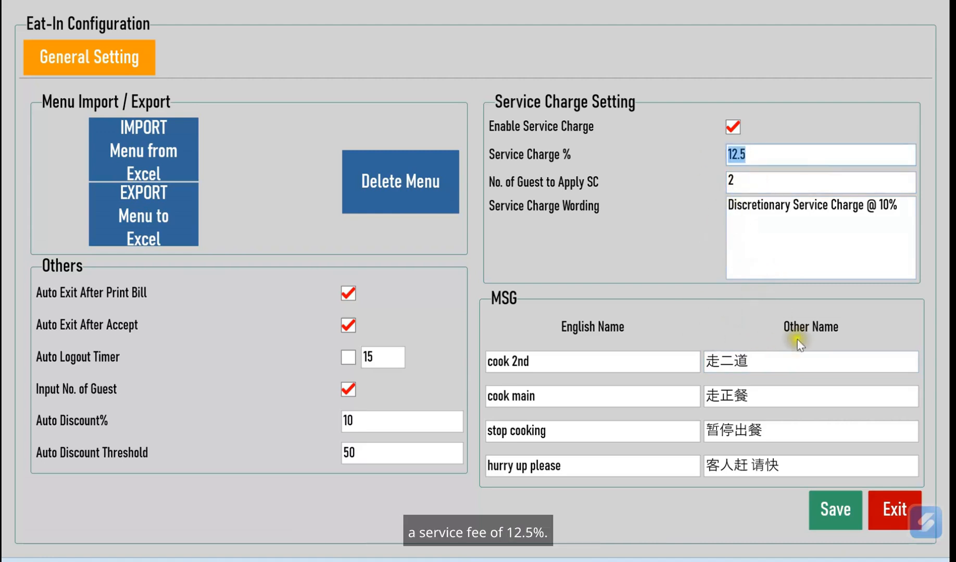
pyautogui.moveTo(900, 207); pyautogui.dragTo(714, 197)
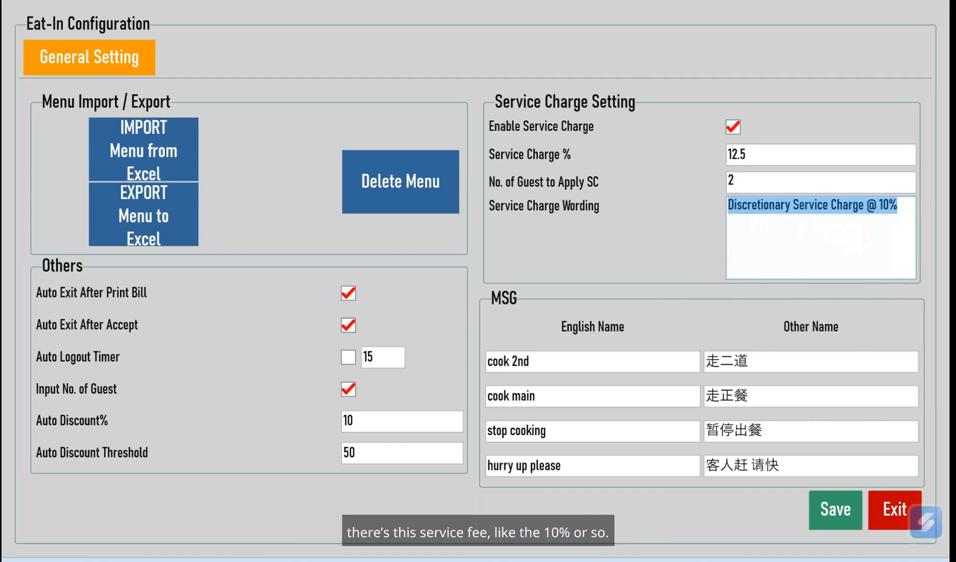
# Change the service charge from 12.5 to 10% and highlight 'Discretionary' in the wording
pyautogui.moveTo(900, 211); pyautogui.dragTo(713, 184)
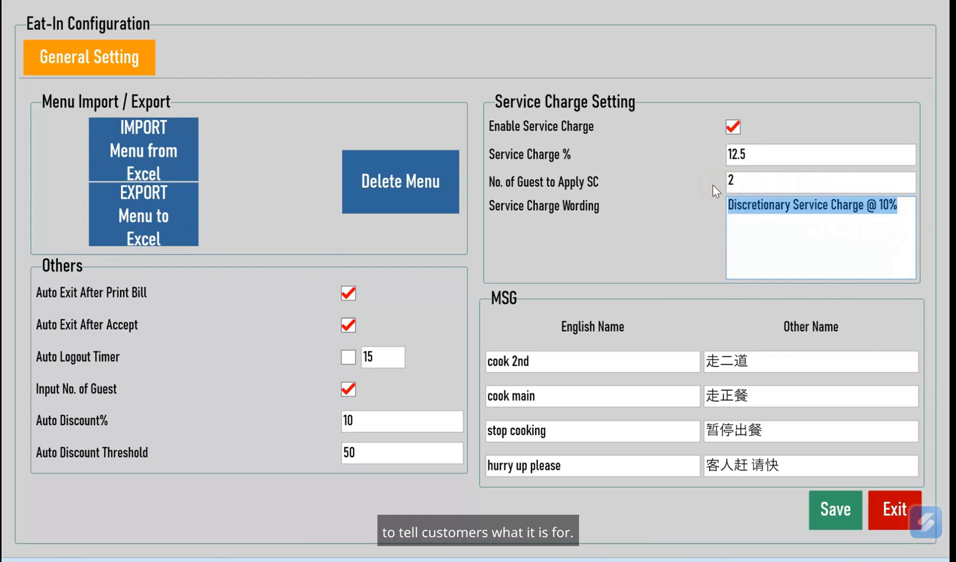
pyautogui.moveTo(793, 220); pyautogui.dragTo(892, 207)
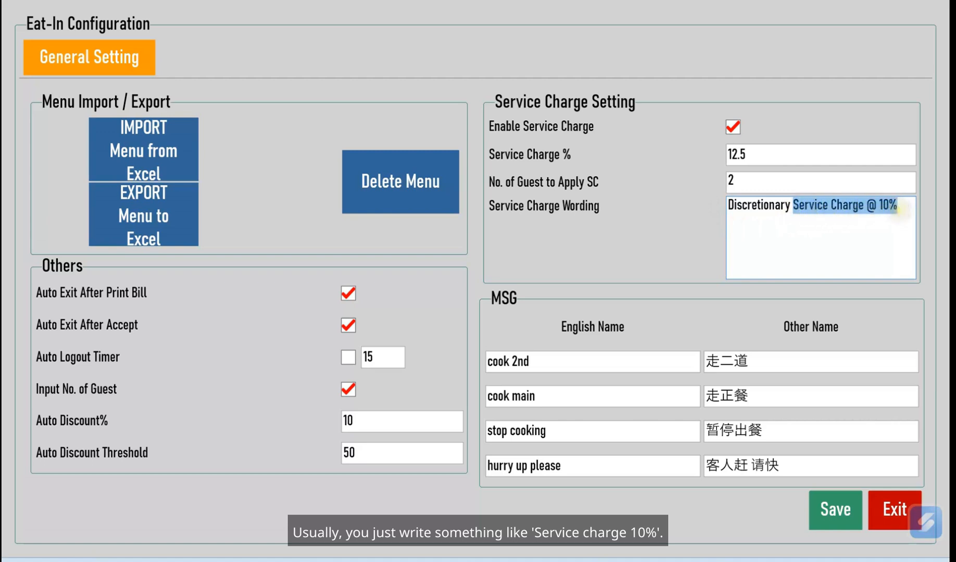
pyautogui.doubleClick(737, 154)
pyautogui.write('10')
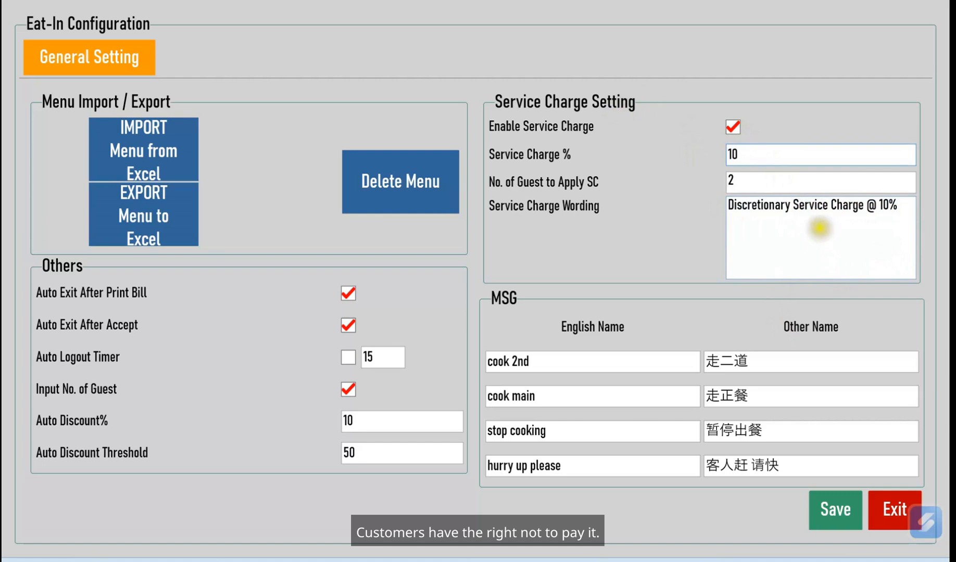
pyautogui.moveTo(792, 209); pyautogui.dragTo(722, 208)
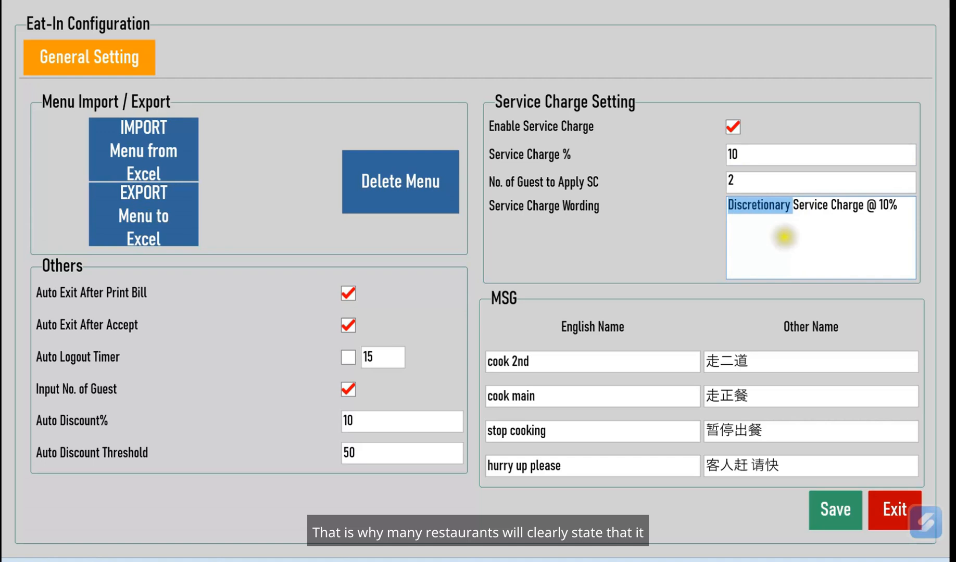
pyautogui.click(786, 209)
pyautogui.doubleClick(789, 208)
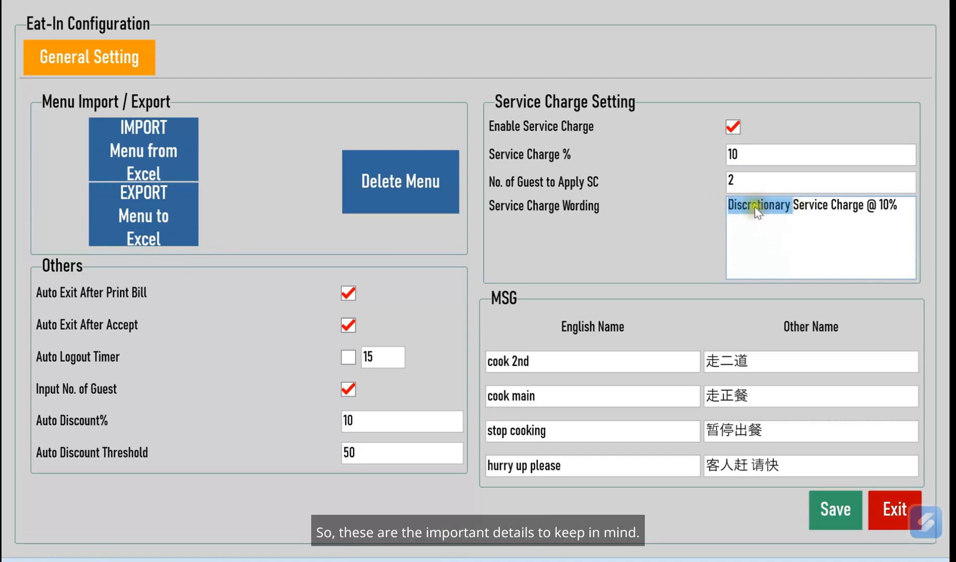
# Review the cook 2nd, cook main, stop cooking and hurry-up texts, then close Eat-In Configuration
pyautogui.click(745, 361)
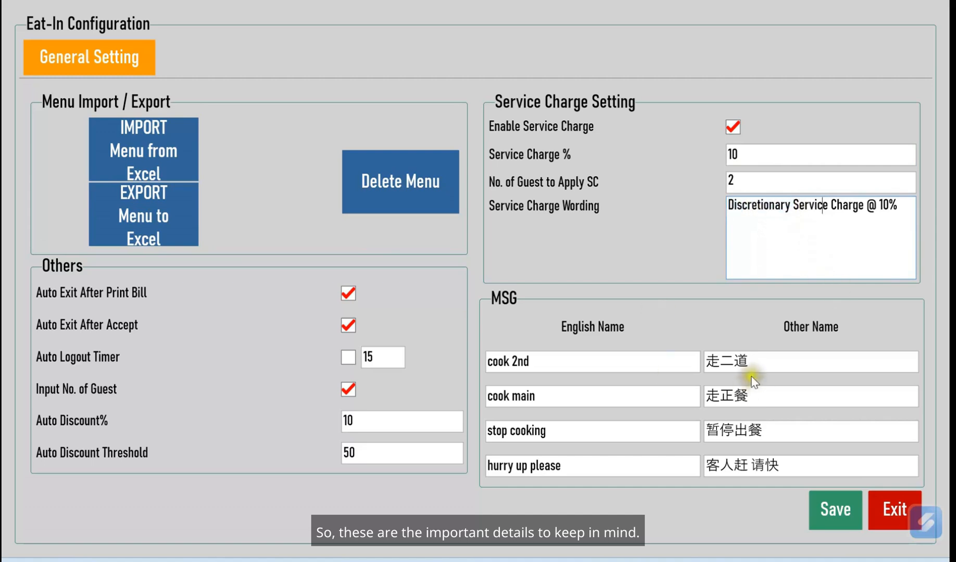
pyautogui.moveTo(741, 360); pyautogui.dragTo(668, 357)
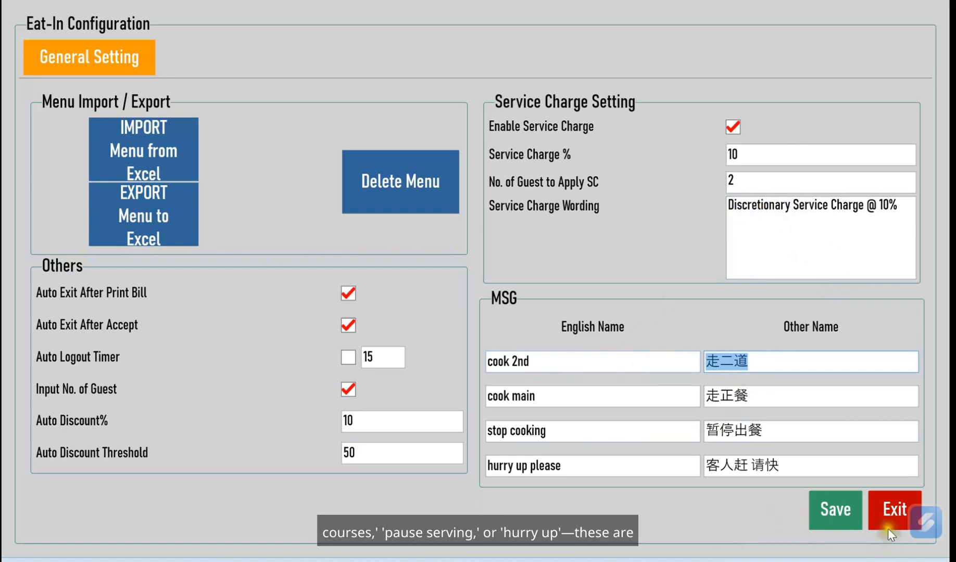
pyautogui.click(540, 365)
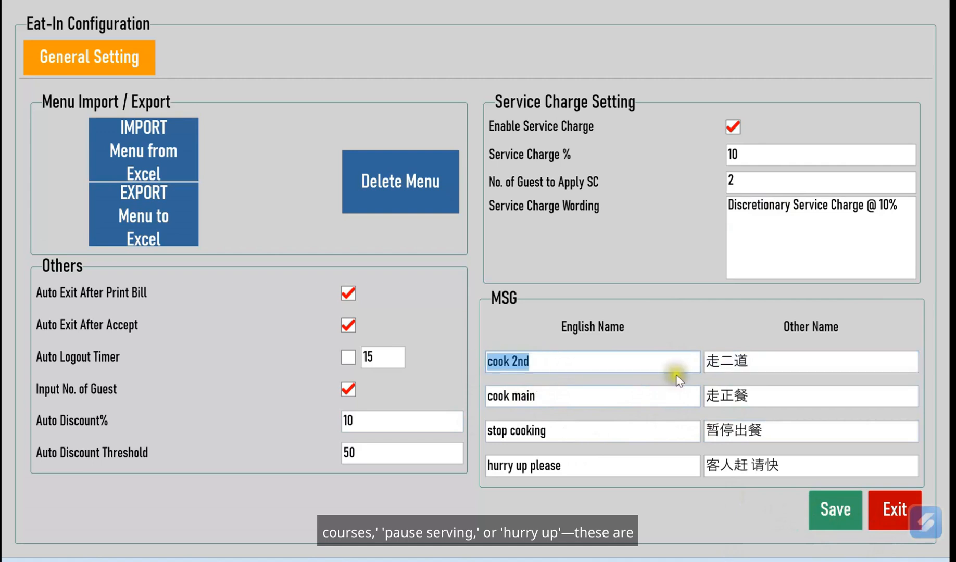
pyautogui.click(758, 398)
pyautogui.click(761, 432)
pyautogui.doubleClick(729, 465)
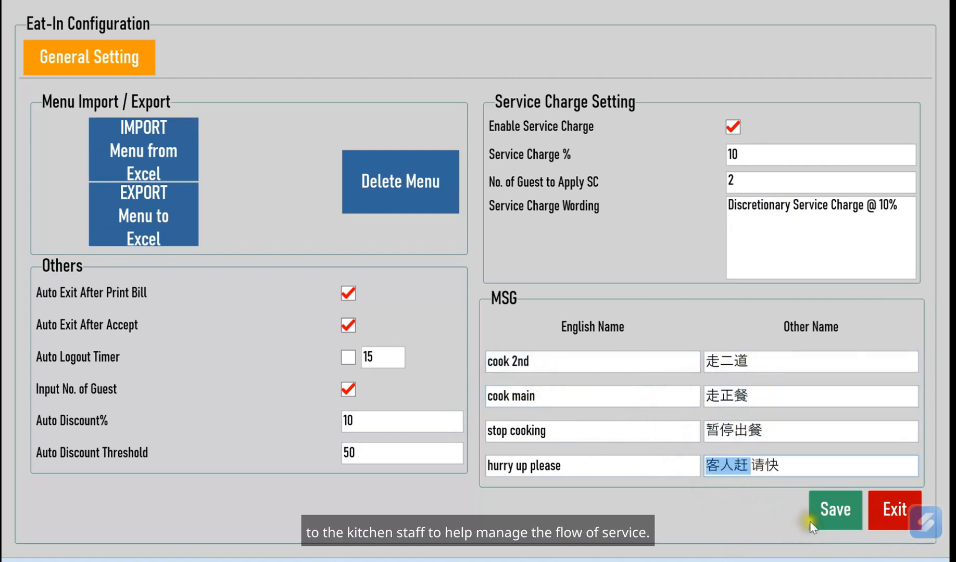
pyautogui.click(899, 518)
# Exit the Control Panel, view the four kitchen messages on Table 1's order, then return to the map
pyautogui.click(897, 518)
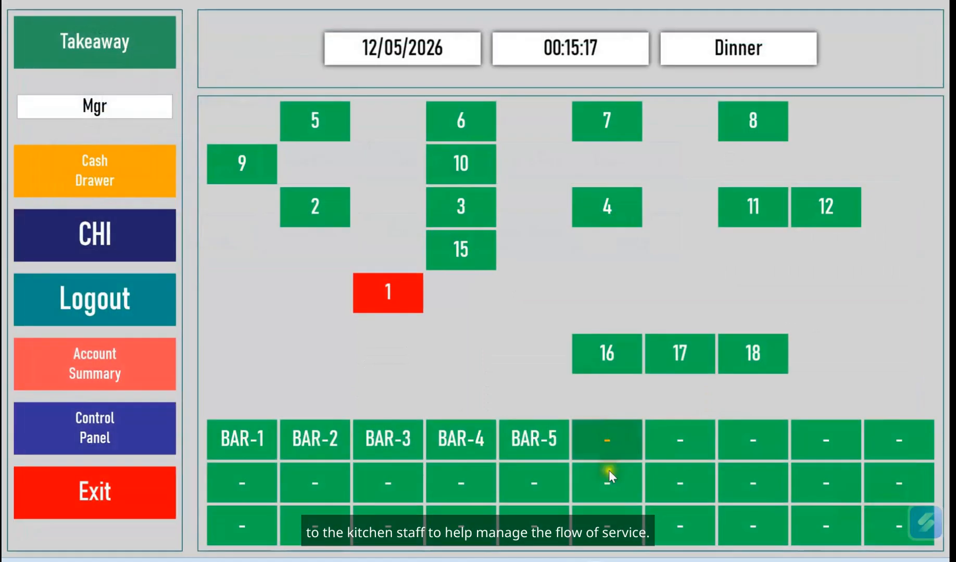
pyautogui.click(402, 292)
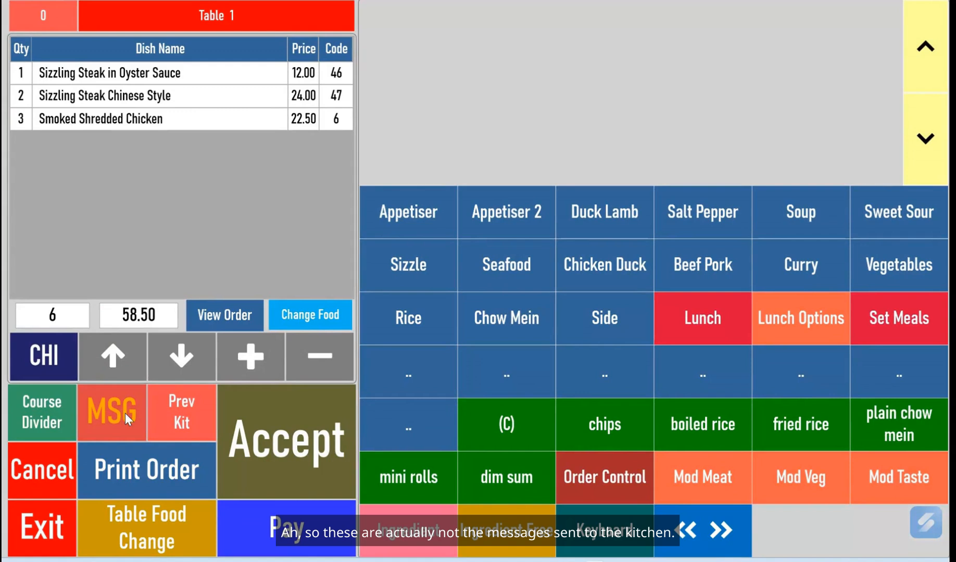
pyautogui.click(109, 414)
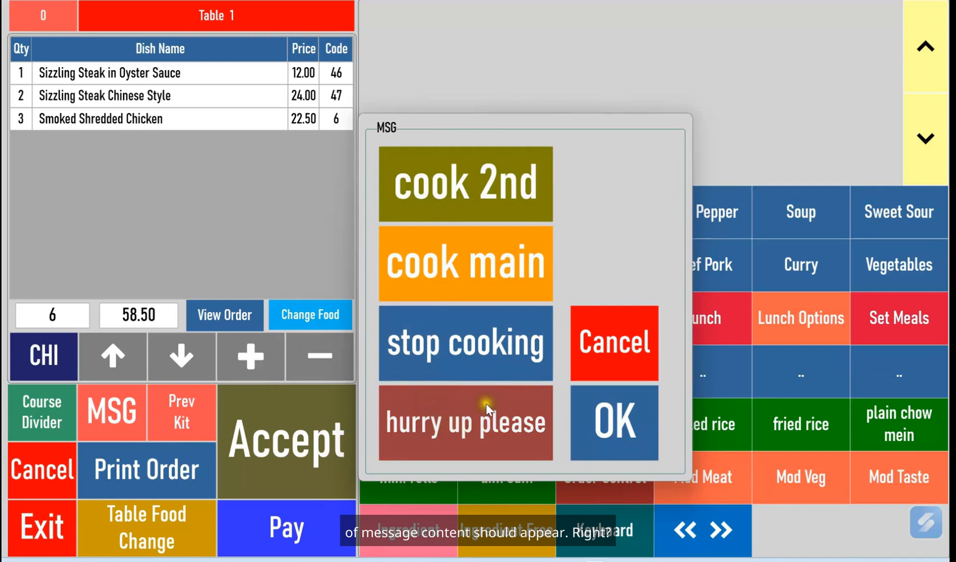
pyautogui.click(588, 364)
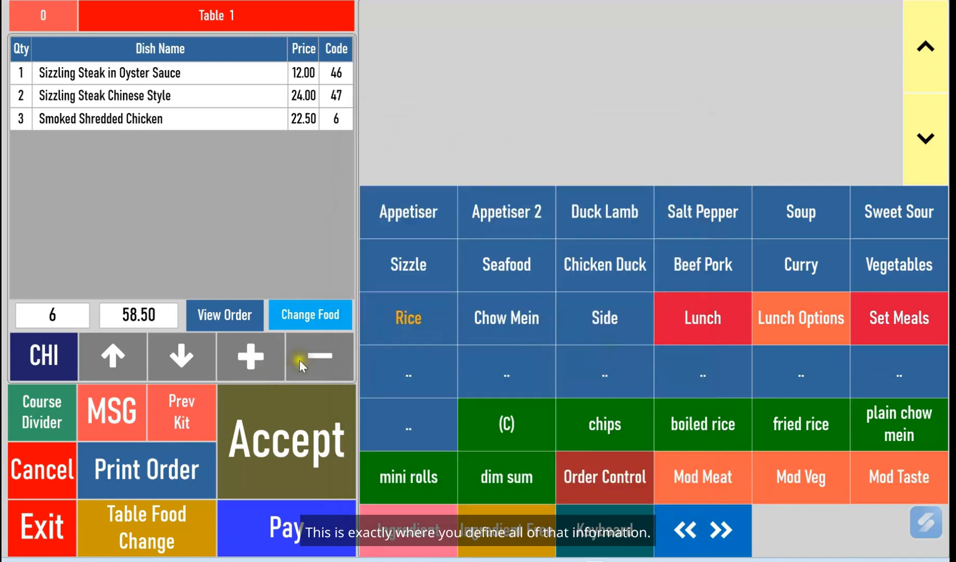
pyautogui.click(41, 532)
# Reopen Eat-In Configuration and check the English and Chinese cook 2nd, cook main and stop cooking texts
pyautogui.click(122, 452)
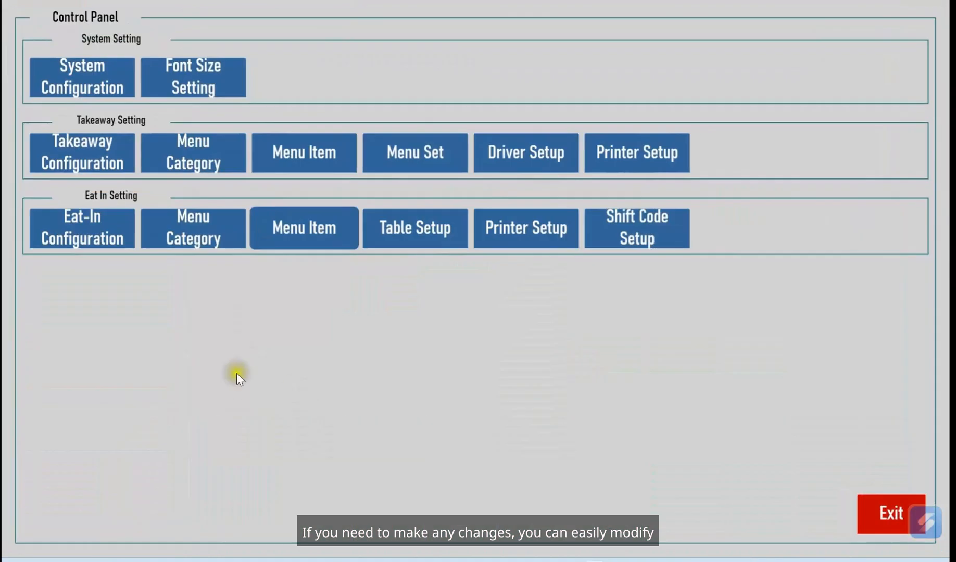
pyautogui.click(94, 240)
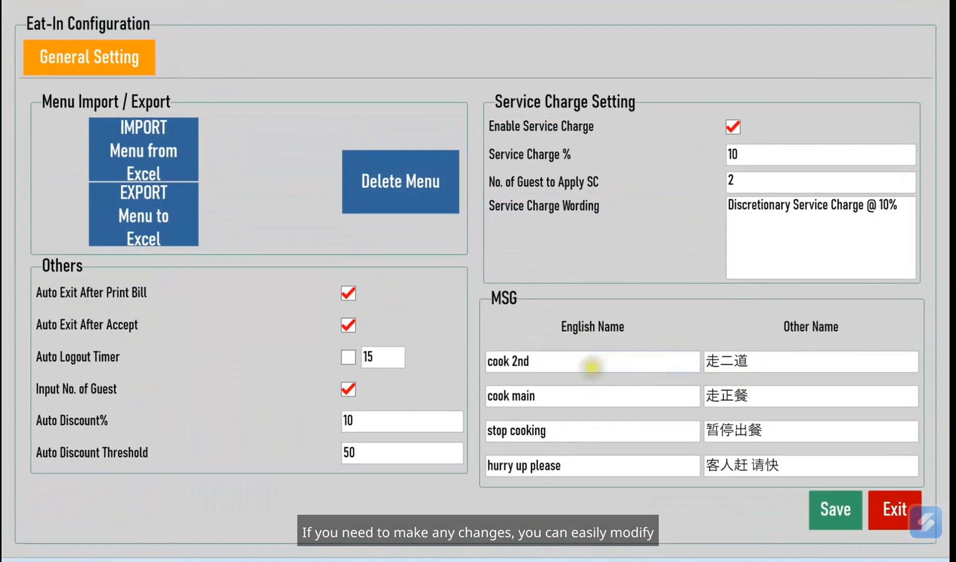
pyautogui.click(593, 366)
pyautogui.click(553, 396)
pyautogui.click(549, 435)
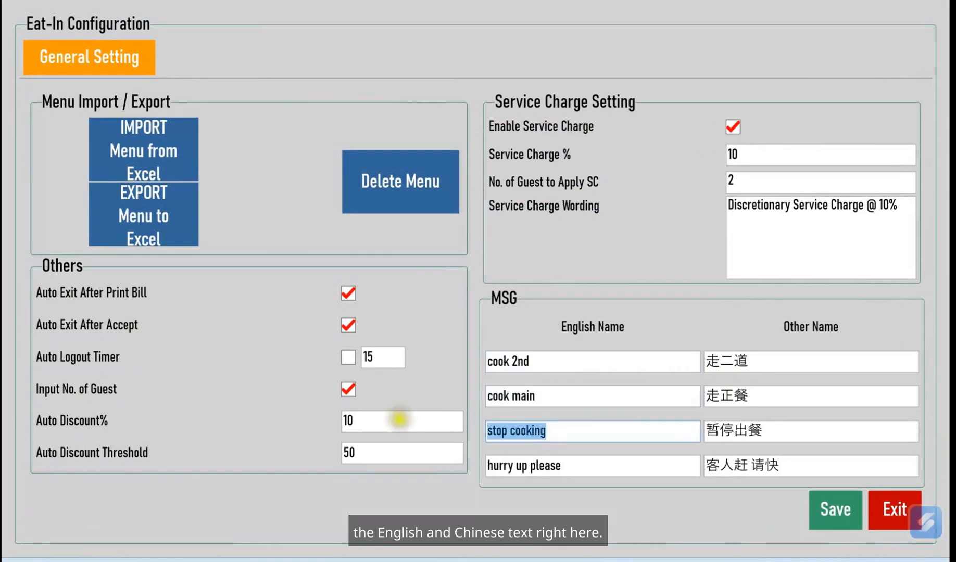
pyautogui.click(717, 362)
pyautogui.click(732, 394)
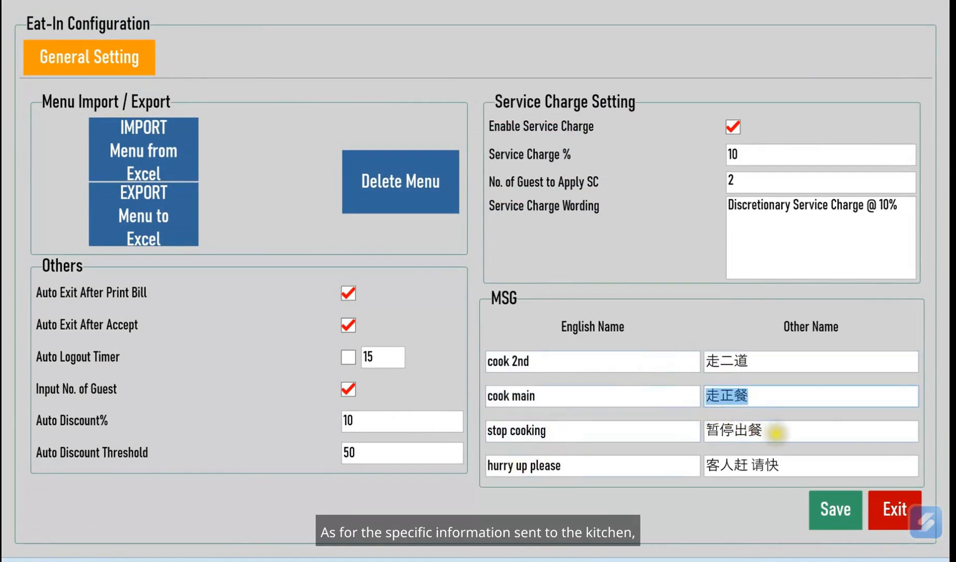
pyautogui.click(661, 421)
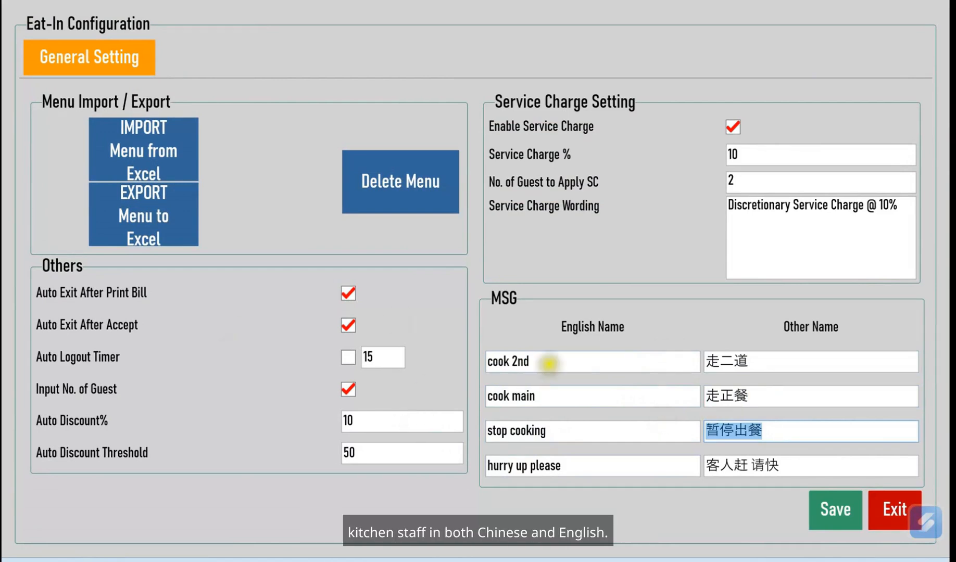
pyautogui.click(549, 363)
pyautogui.click(770, 431)
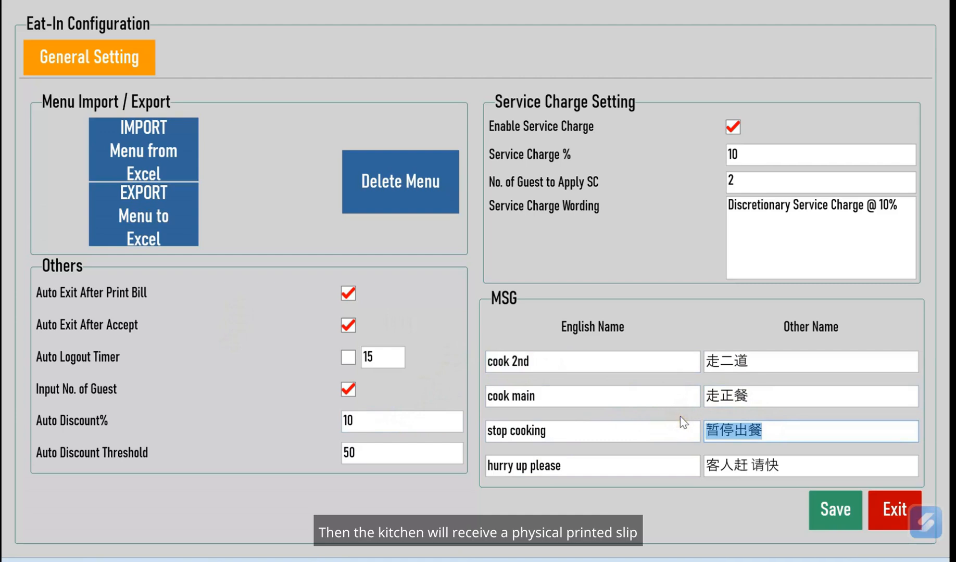